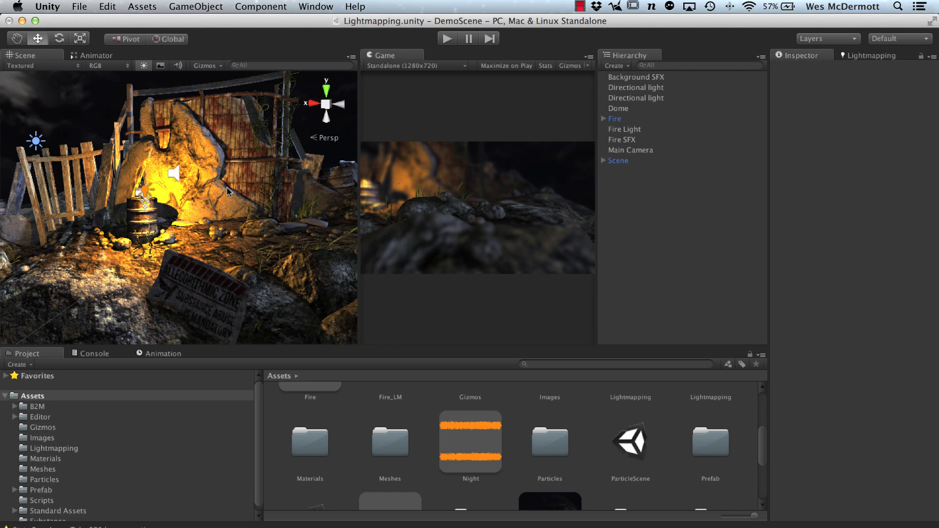
- Orbit around the barrel toward the warning sign, then play the scene with an enlarged Game view
alt+drag(227, 192, 215, 219)
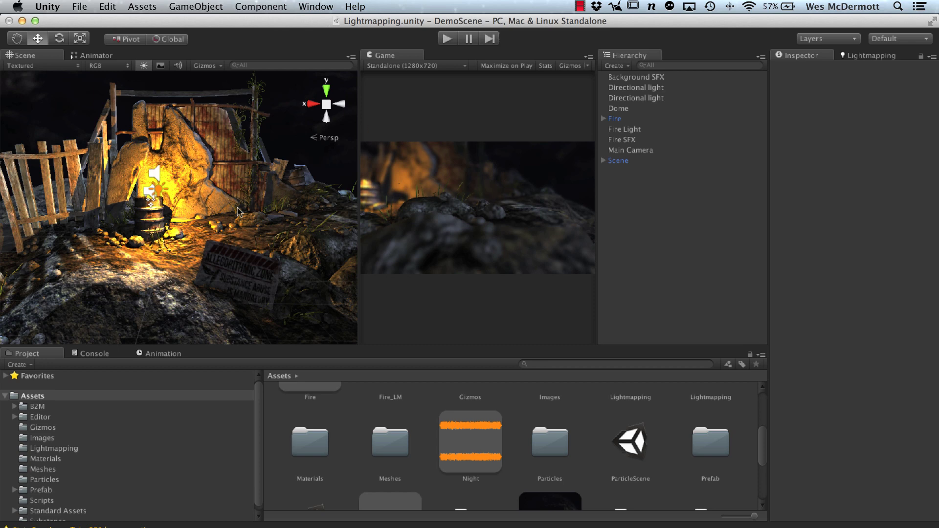
alt+drag(243, 214, 246, 249)
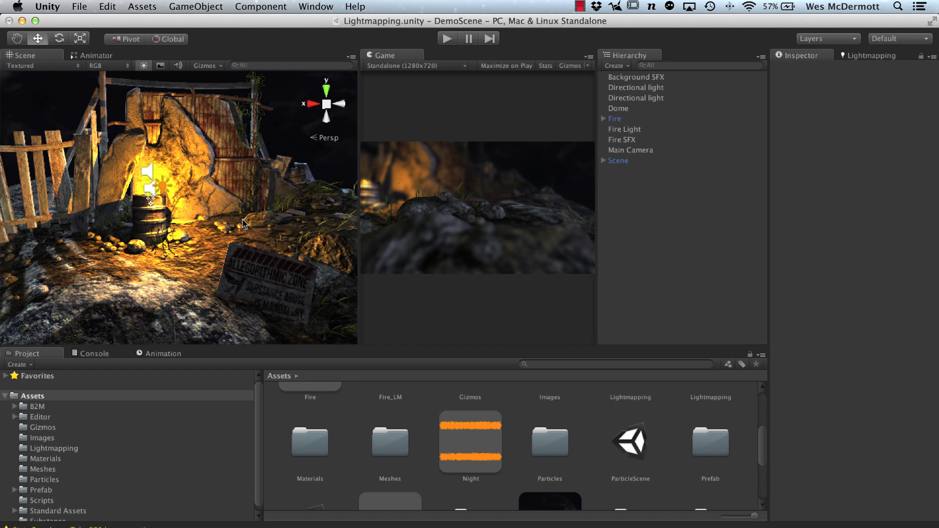
click(451, 39)
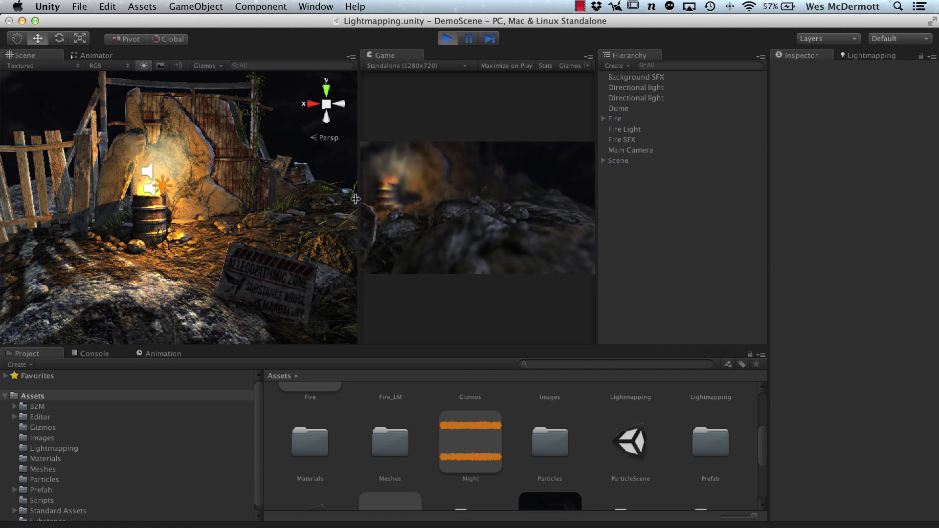
drag(358, 223, 214, 303)
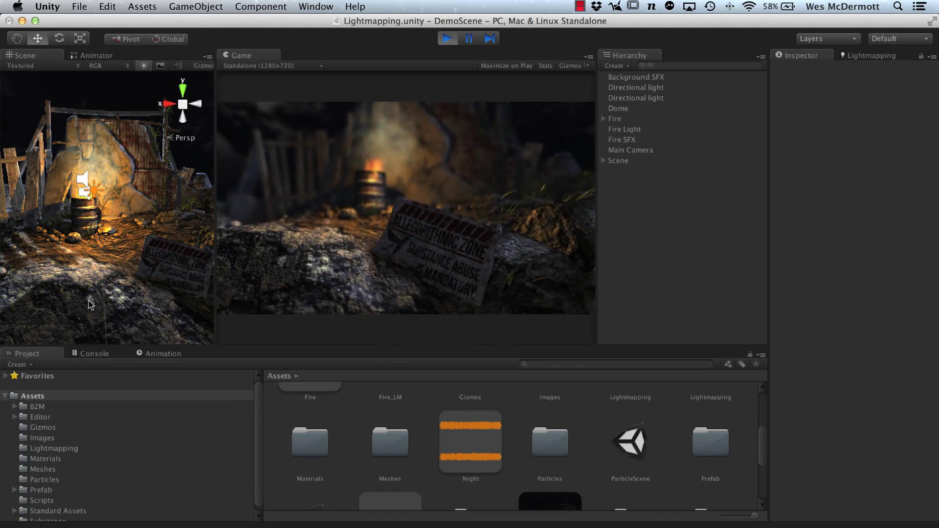
- Stop playback, widen the Scene view, and zoom out and orbit to a downward overview
click(447, 39)
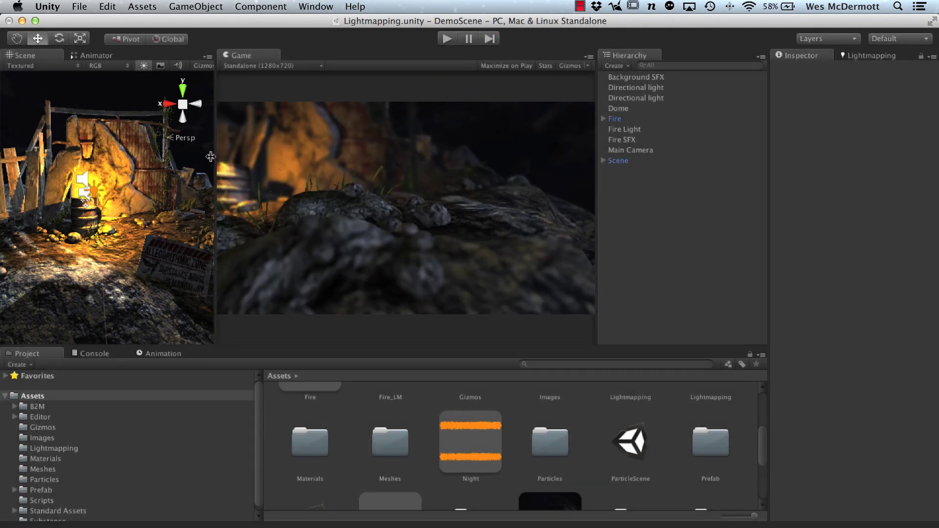
drag(213, 155, 251, 155)
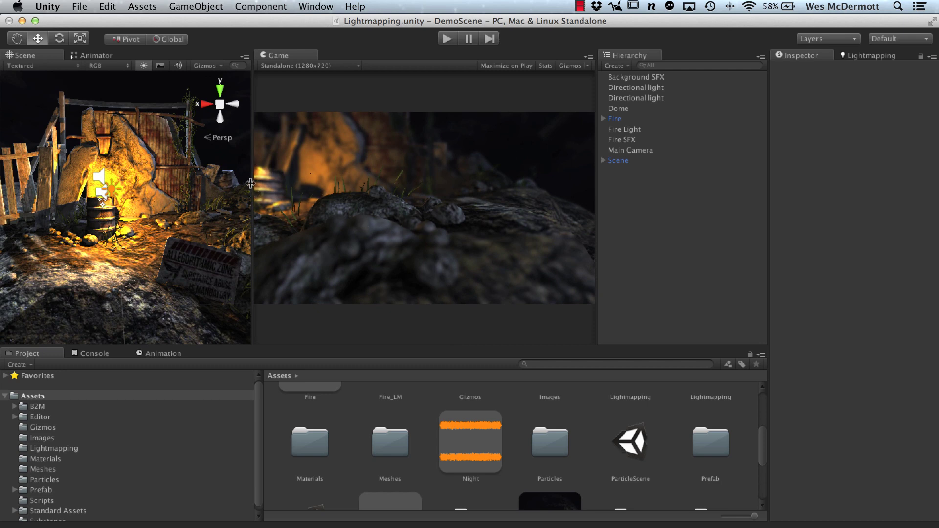
drag(251, 184, 488, 205)
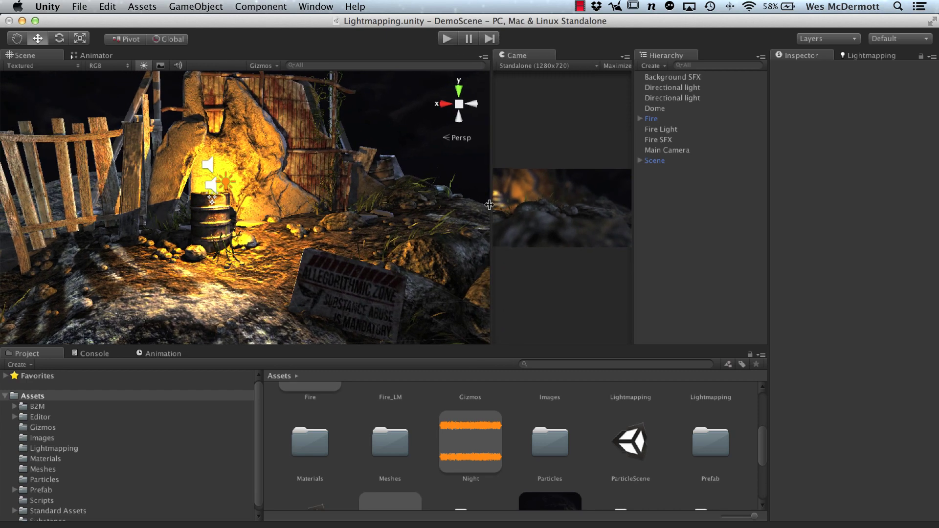
alt+right_drag(352, 230, 294, 238)
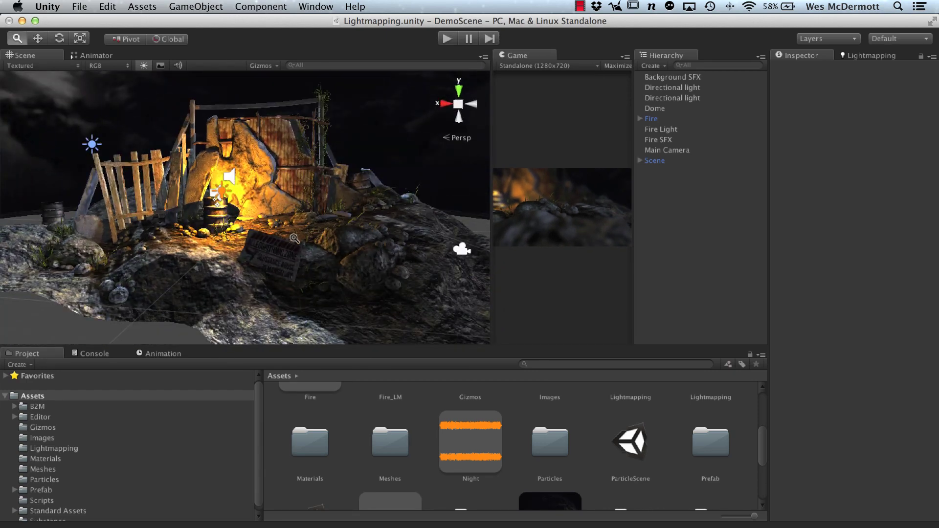
mouse_move(294, 238)
alt+mouse_down()
mouse_move(330, 245)
mouse_move(320, 247)
mouse_move(313, 216)
mouse_move(283, 226)
alt+mouse_up()
drag(491, 232, 226, 229)
- Replay the scene, pause mid camera move, then widen the Scene view and orbit the ruin
click(446, 40)
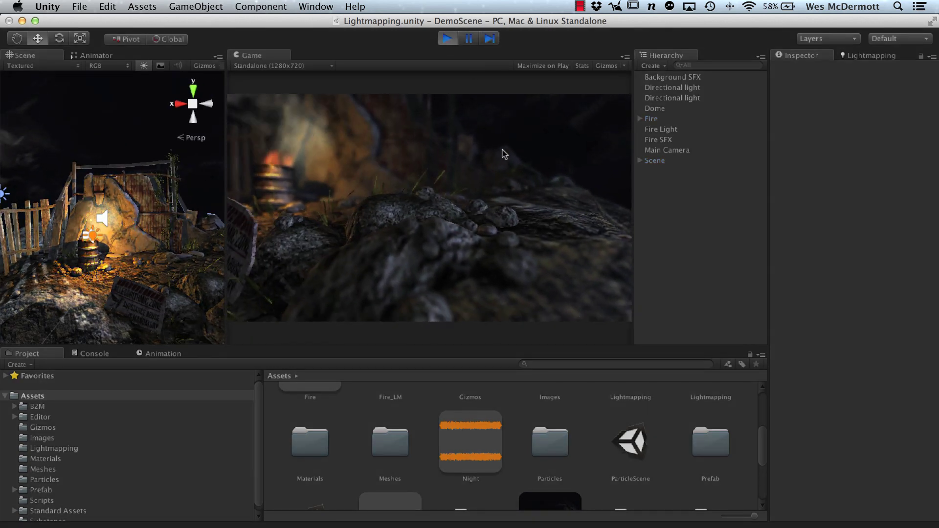
click(469, 39)
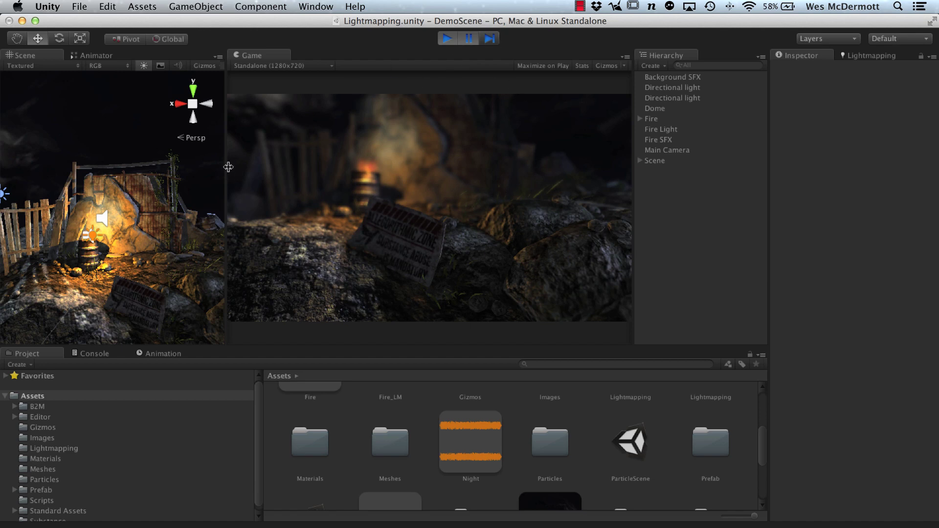
drag(225, 166, 543, 190)
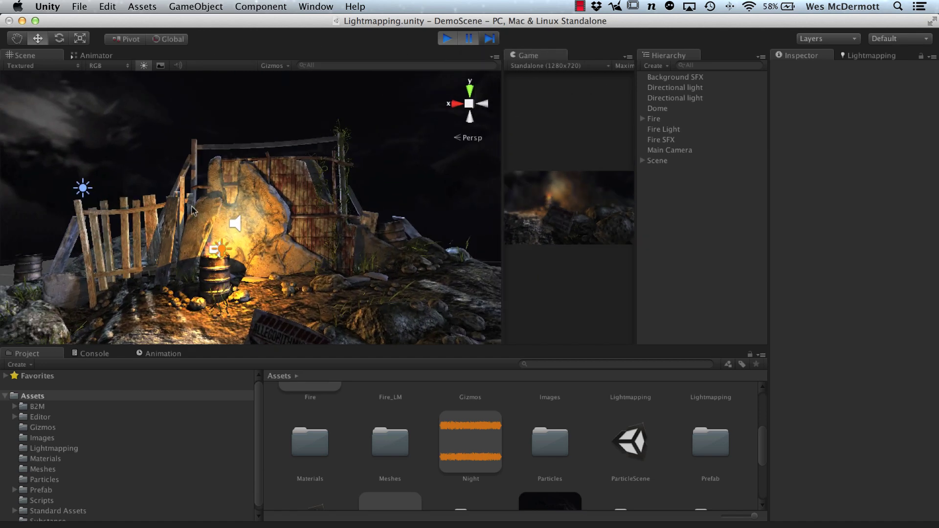
alt+drag(194, 210, 305, 201)
- Select the Dome and orbit around it from side-on up to a top-down angle
click(305, 201)
alt+right_drag(305, 200, 267, 259)
alt+drag(267, 259, 337, 170)
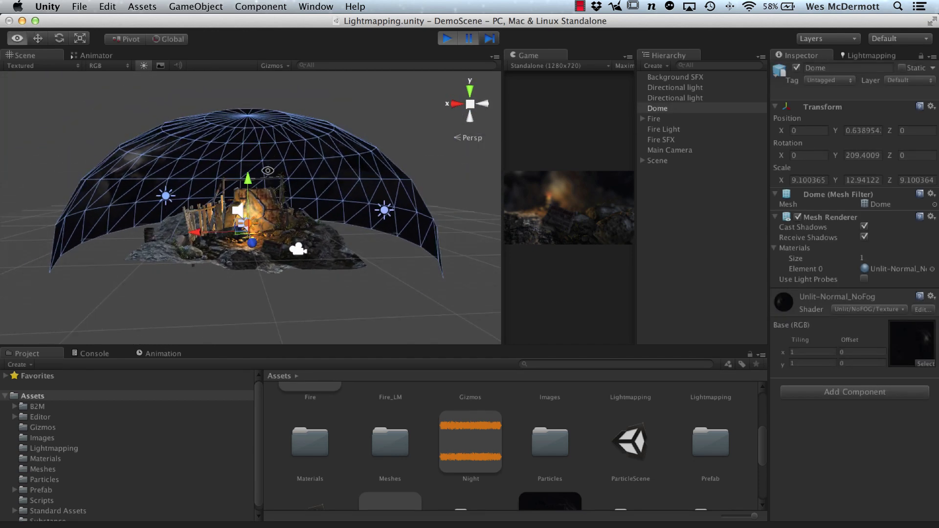
alt+drag(267, 171, 287, 224)
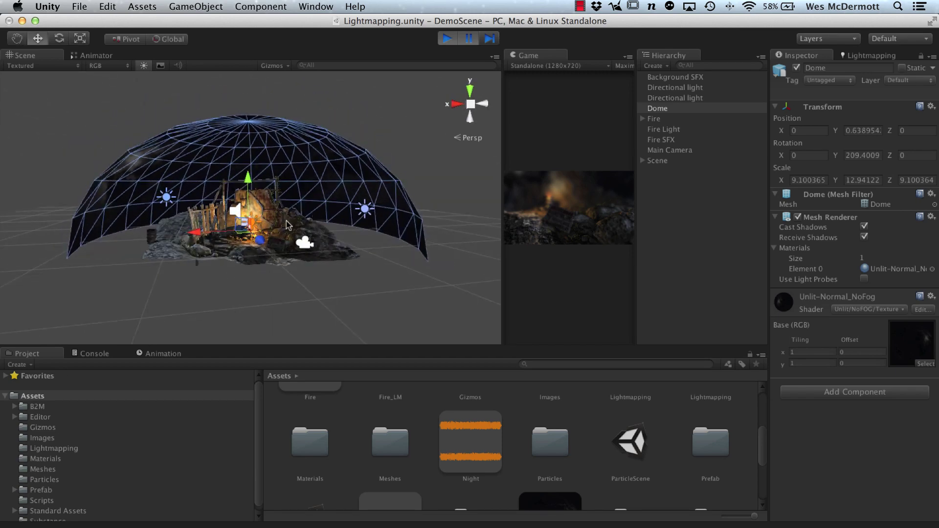
alt+drag(253, 310, 367, 281)
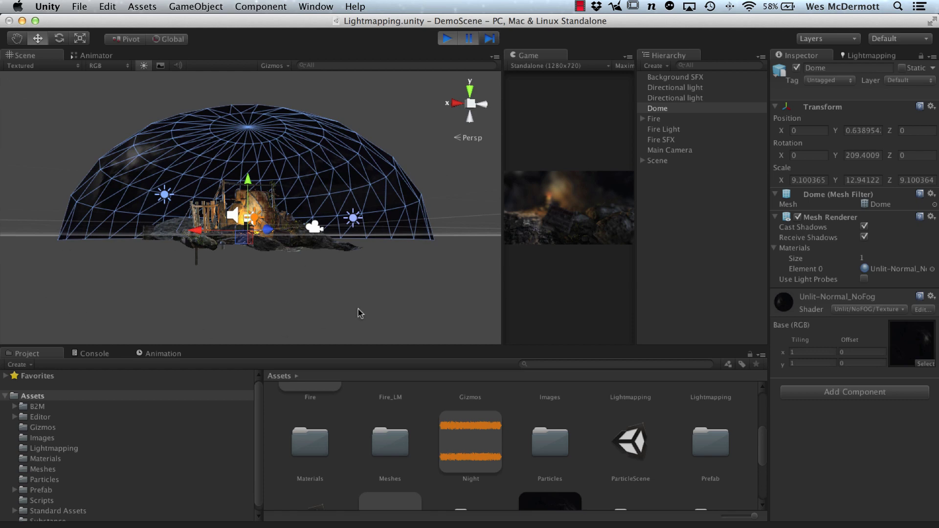
alt+drag(266, 300, 247, 308)
alt+drag(325, 310, 425, 241)
alt+drag(358, 220, 433, 173)
- Snap the Scene view to the Right view using the gizmo's X cone
click(451, 106)
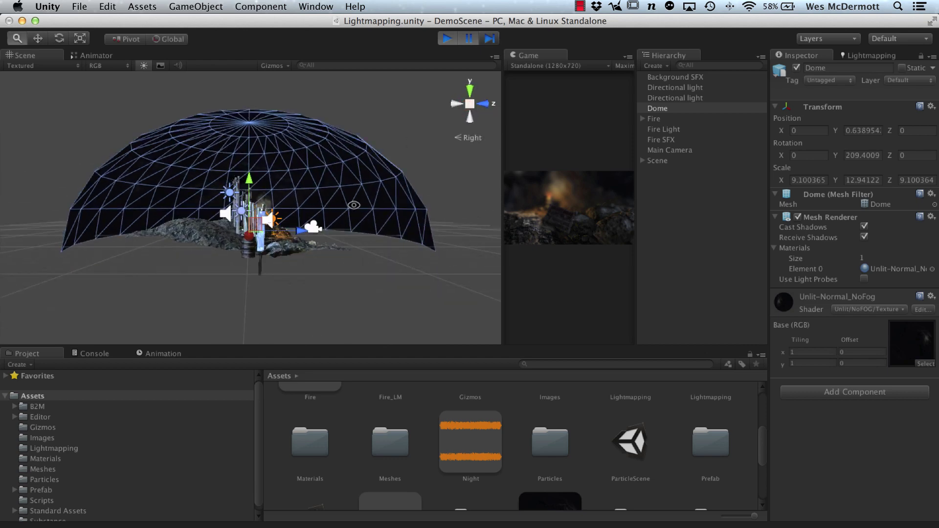
alt+drag(455, 120, 396, 184)
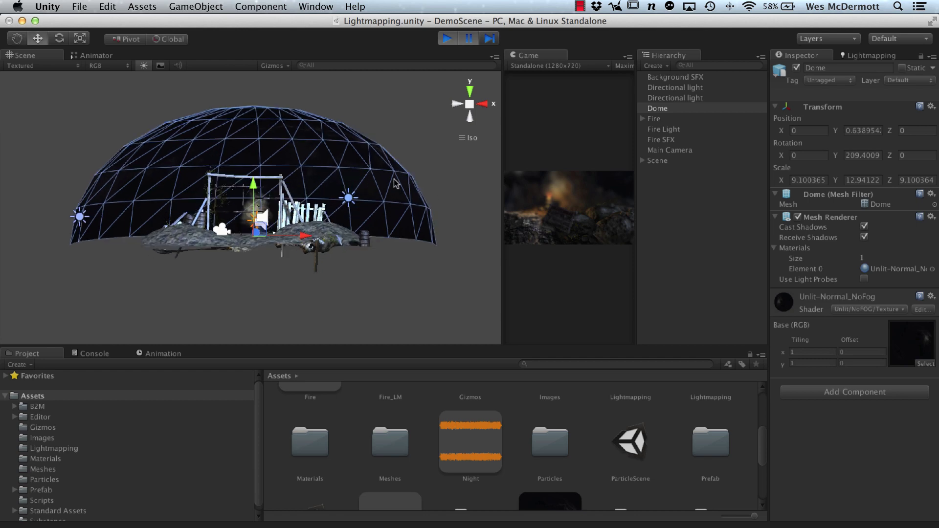
click(483, 106)
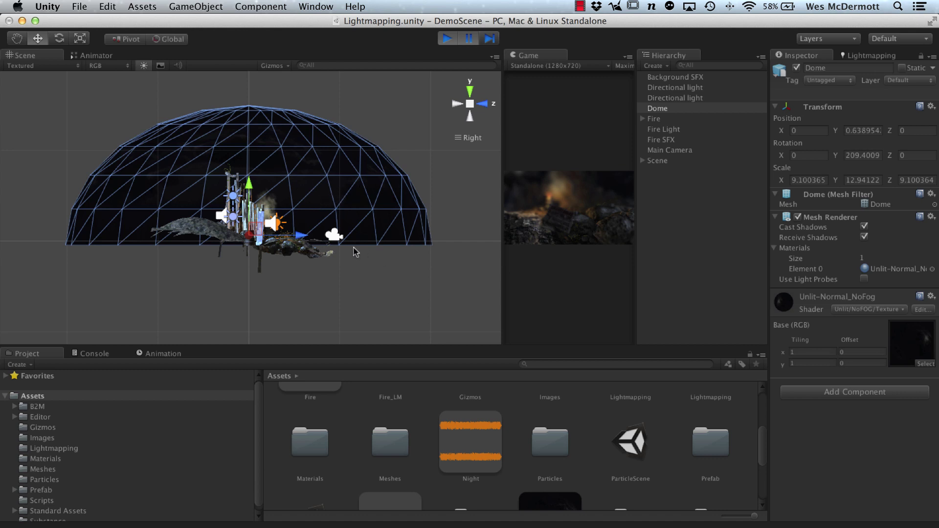
- Scale the Dome's Y from 12.94122 to 10.31254, then return to perspective and orbit the campfire
key(r)
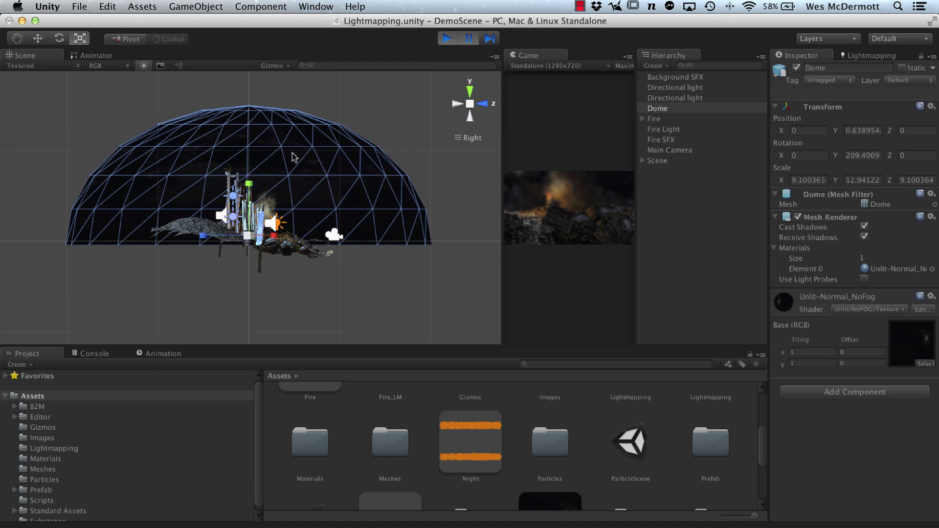
mouse_move(249, 184)
mouse_down()
mouse_move(249, 176)
mouse_move(248, 191)
mouse_up()
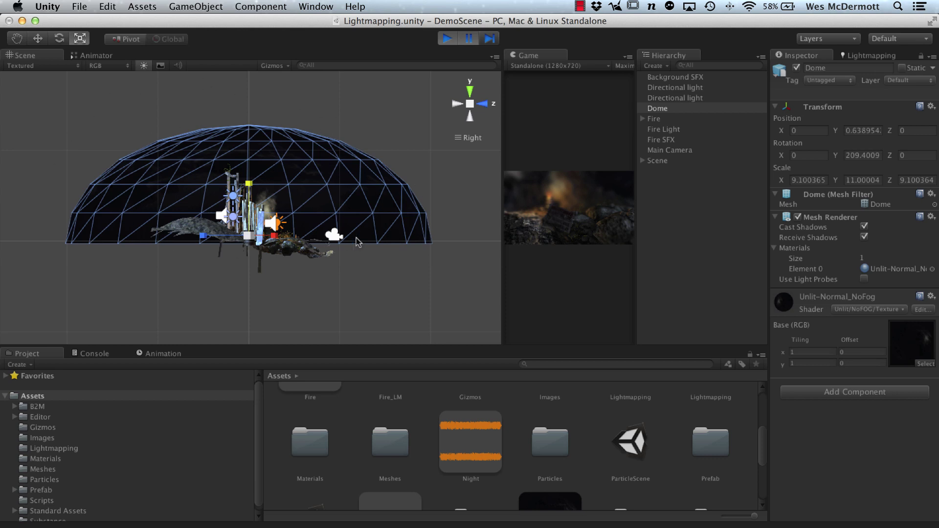
drag(250, 188, 250, 197)
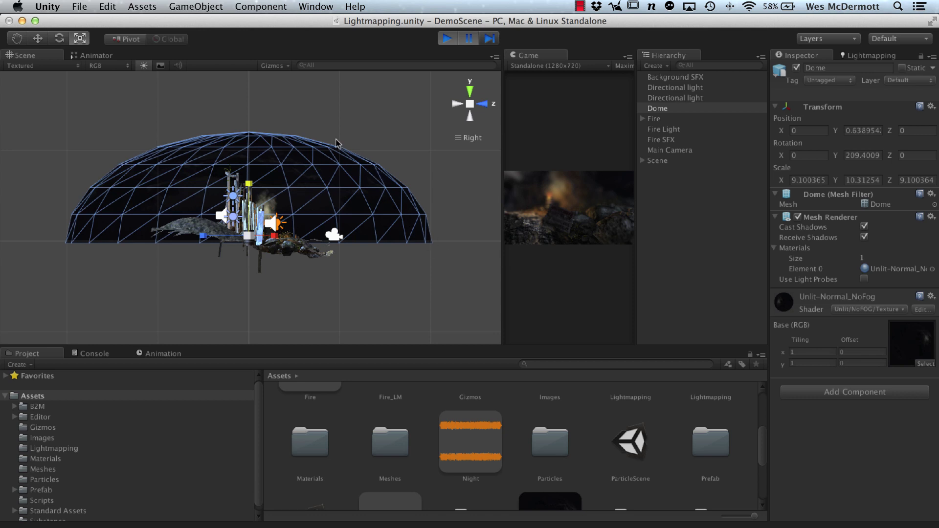
click(468, 105)
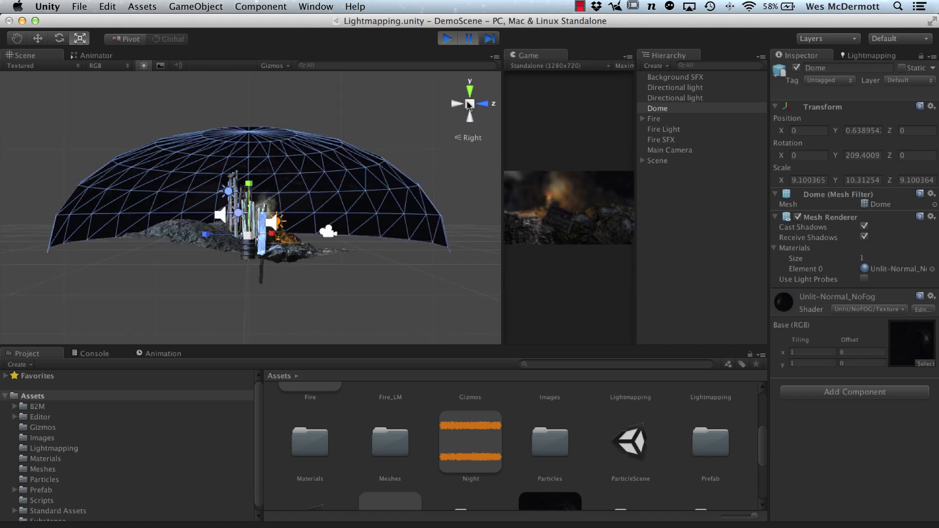
alt+drag(273, 335, 136, 162)
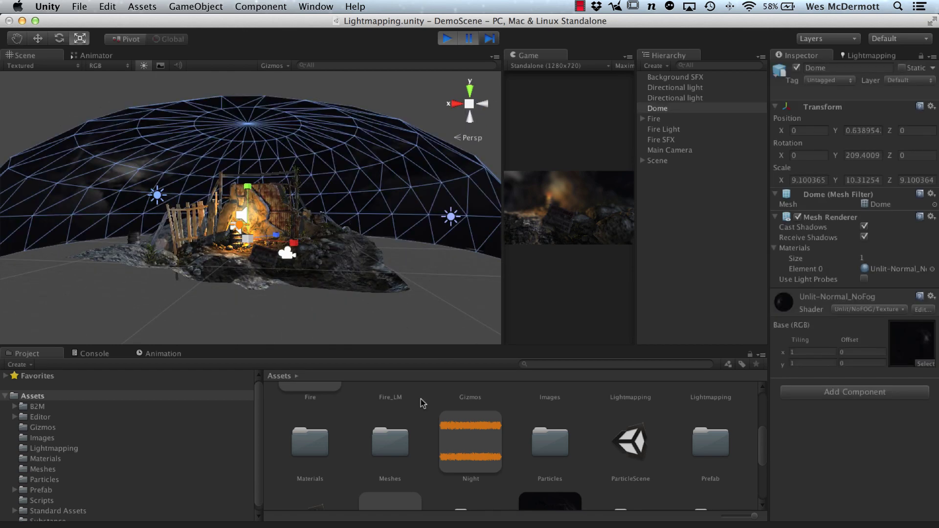
- Enlarge the Project panel and select the sky texture to view its settings
drag(492, 345, 491, 303)
click(905, 342)
click(550, 420)
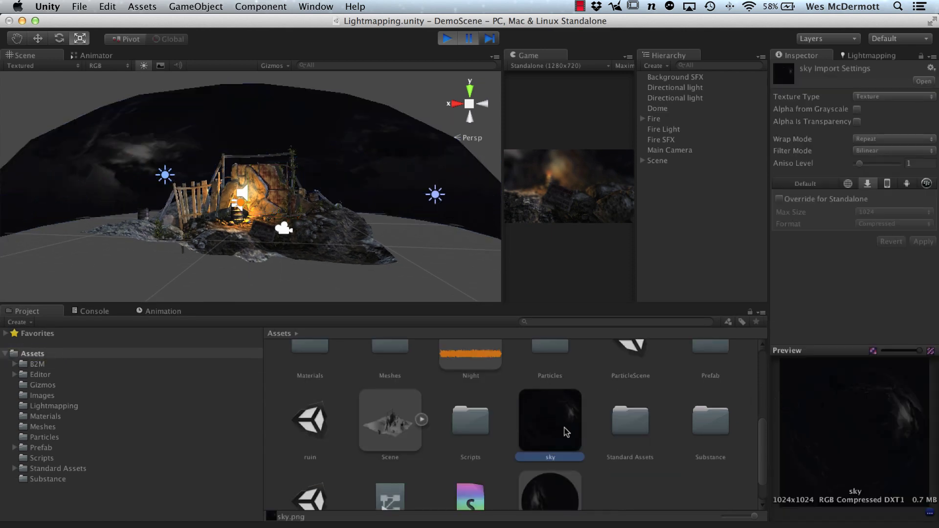
scroll(762, 437, up, 2)
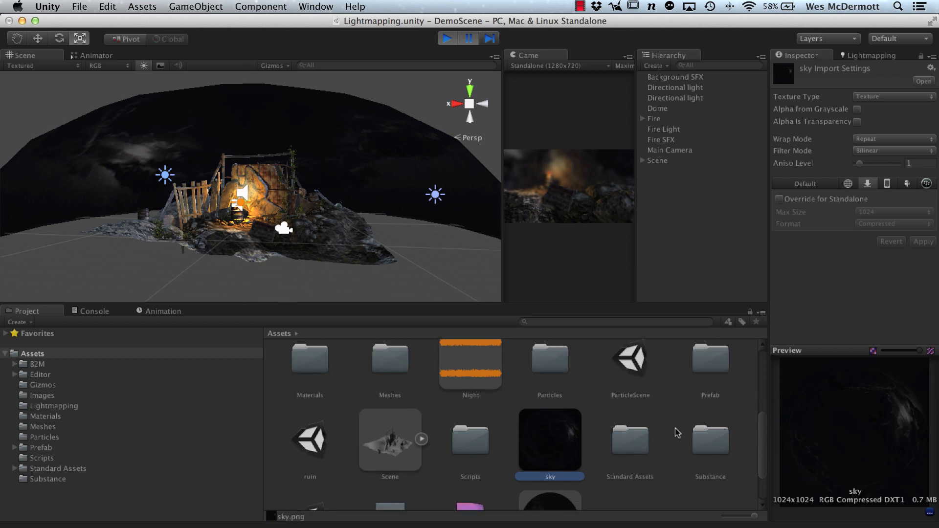
alt+drag(386, 288, 425, 271)
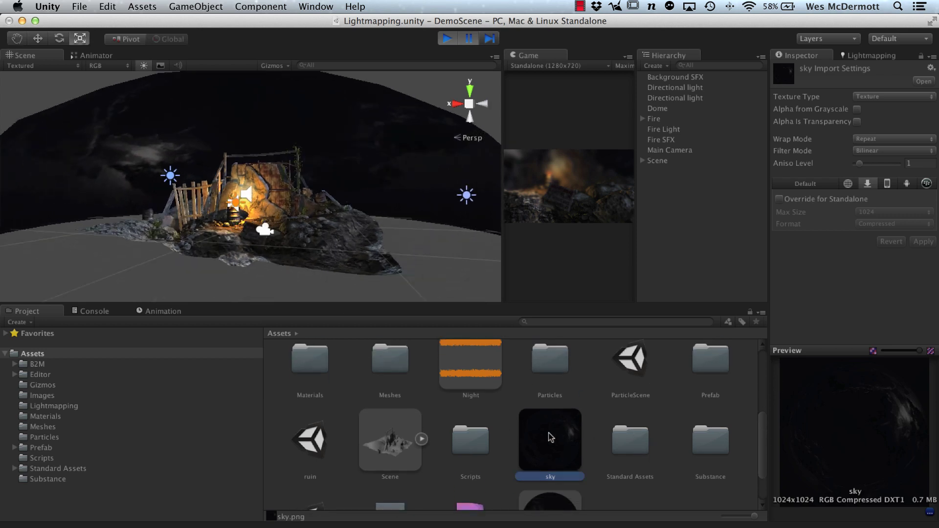
- Reselect the Dome, widen the Inspector, and select the Unlit-Normal_NoFog shader asset
click(397, 179)
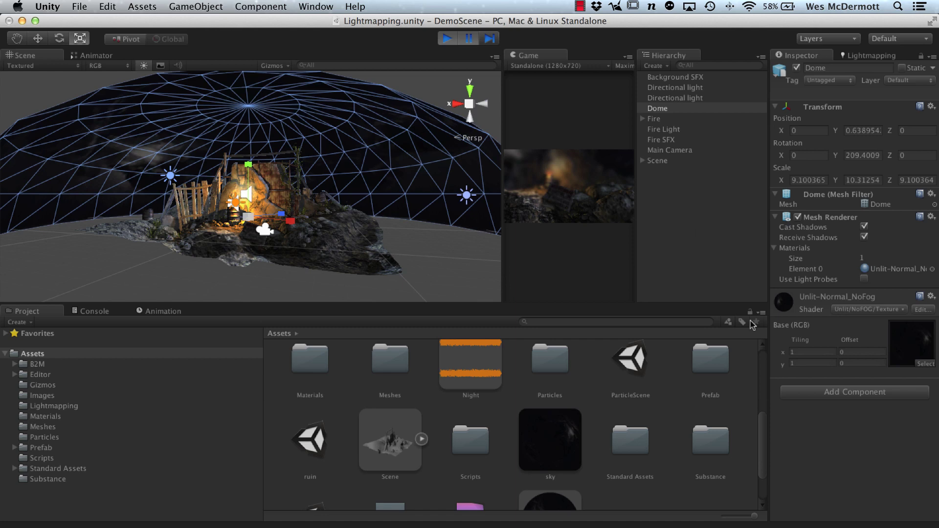
drag(766, 255, 684, 293)
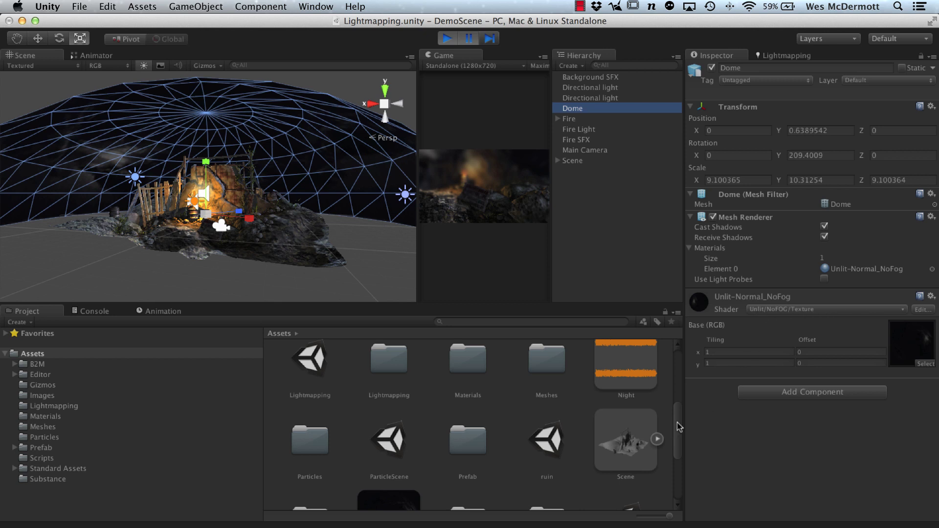
drag(676, 429, 666, 499)
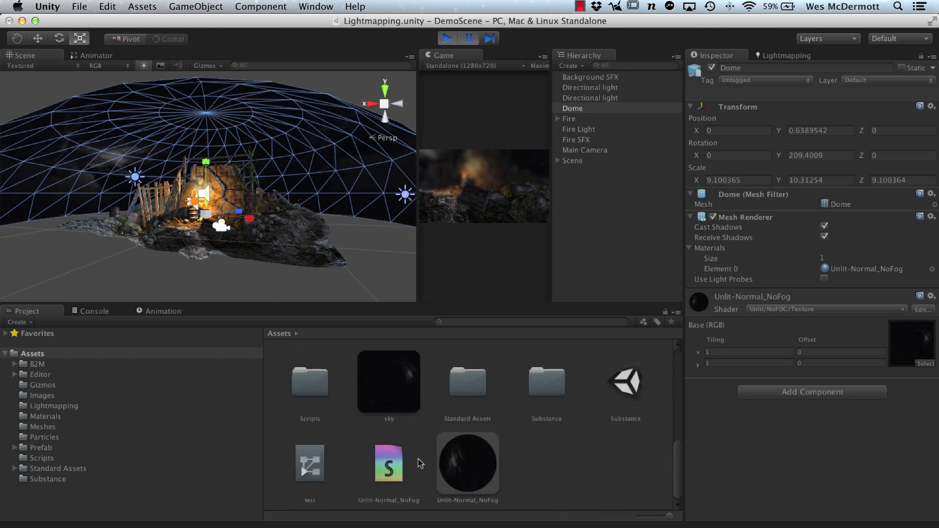
click(390, 466)
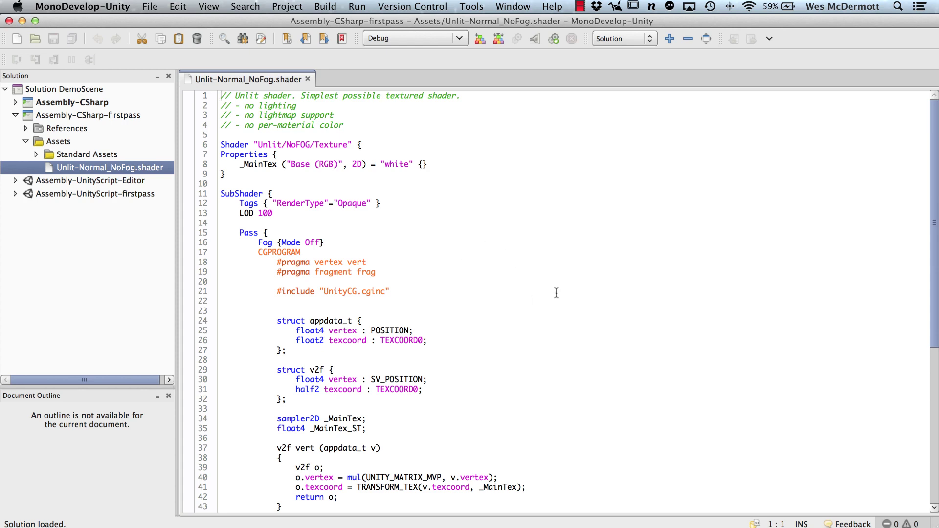
key(super+Tab)
key(super+shift+Tab)
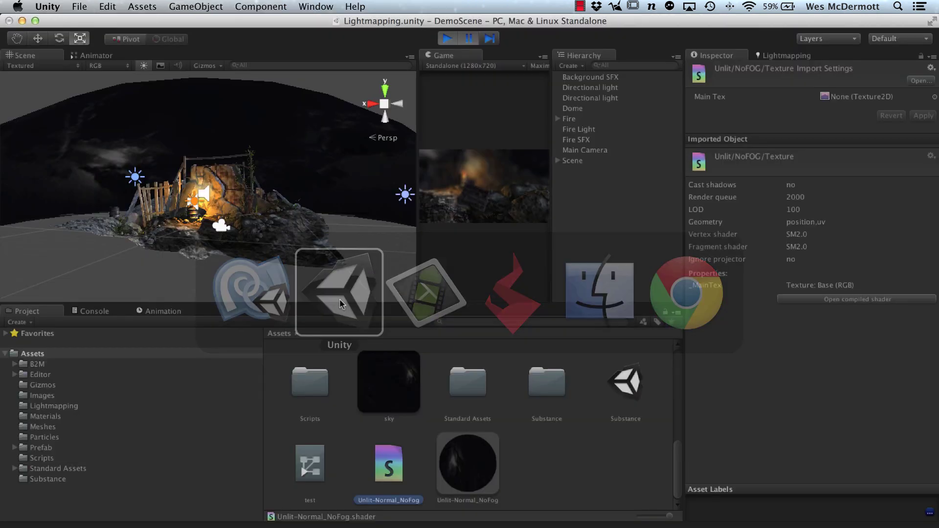
- Fly closer with scene lighting on and zoom in on the barrel and rock
key(w)
right_drag(451, 263, 258, 105)
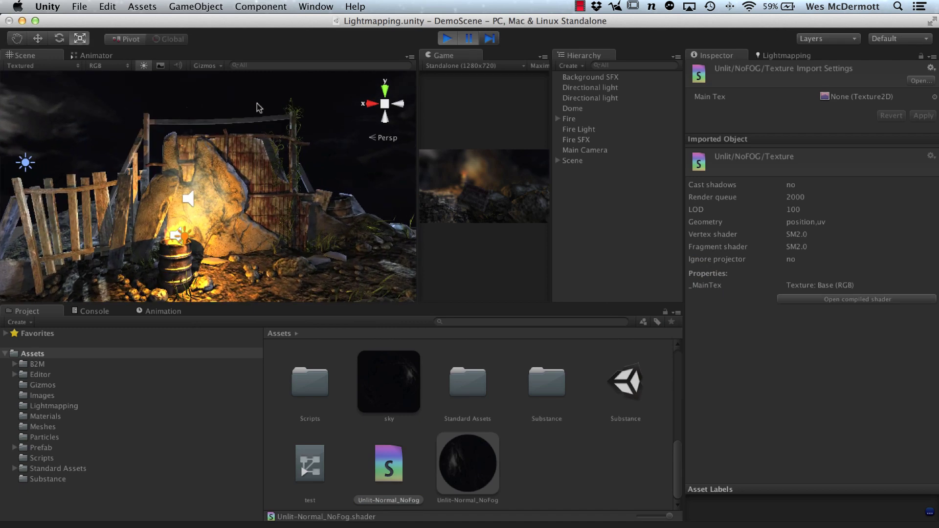
click(158, 66)
mouse_move(176, 85)
right_down()
mouse_move(205, 96)
mouse_move(180, 88)
right_up()
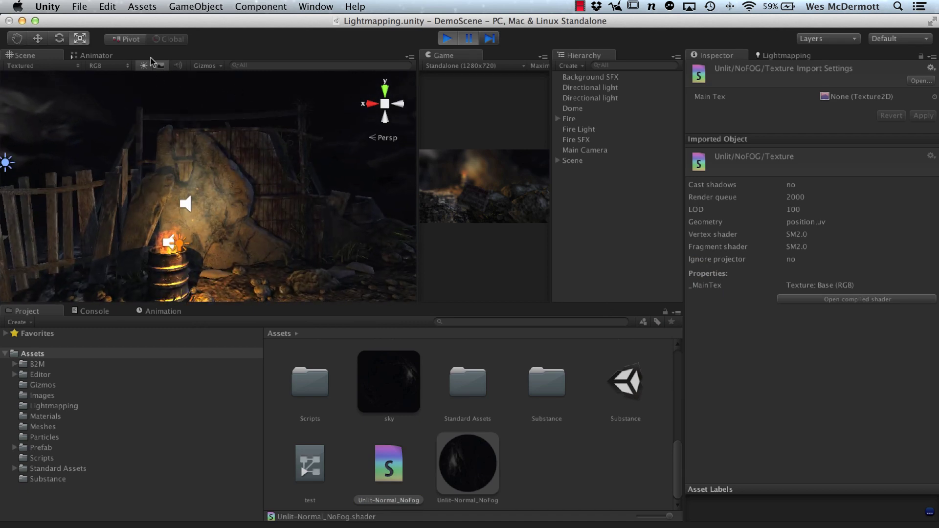
alt+right_drag(191, 171, 252, 210)
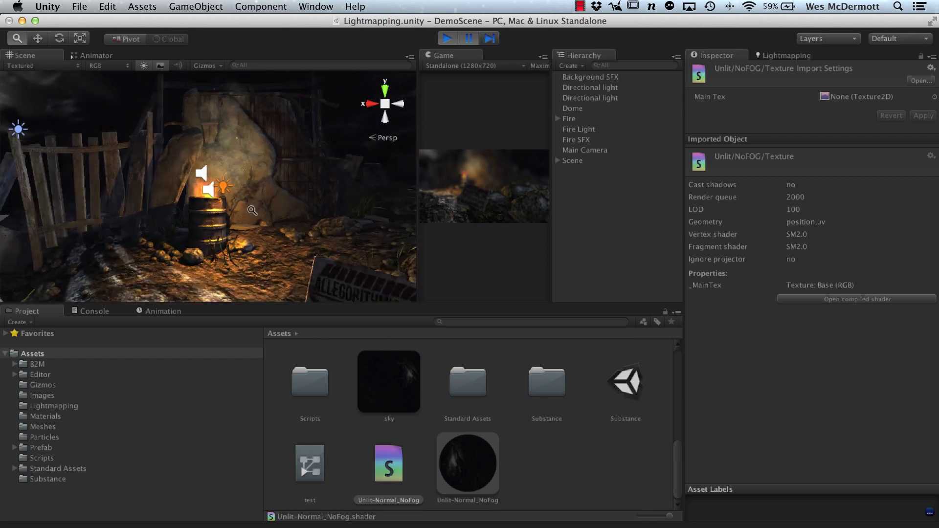
alt+drag(252, 210, 273, 235)
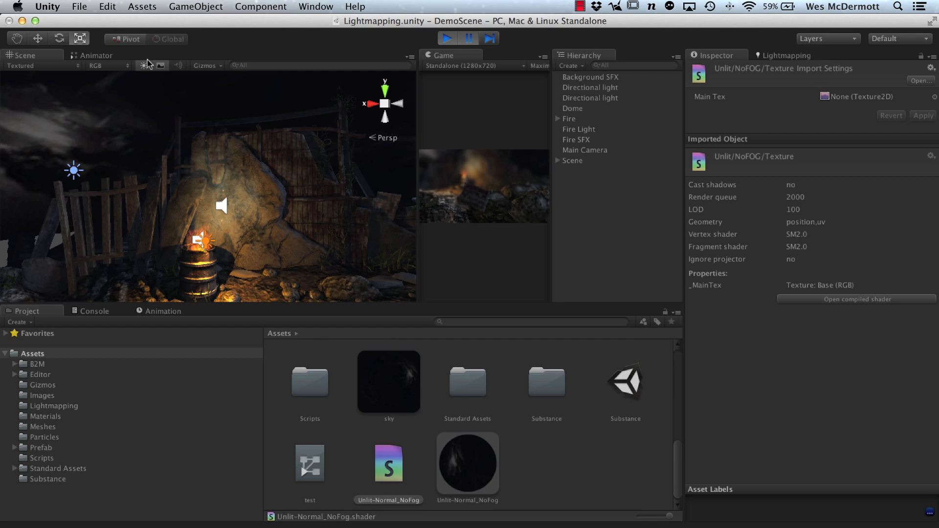
- Orbit to a wider view of the ruin, then bring up the shader in MonoDevelop
key(alt)
alt+drag(239, 162, 325, 249)
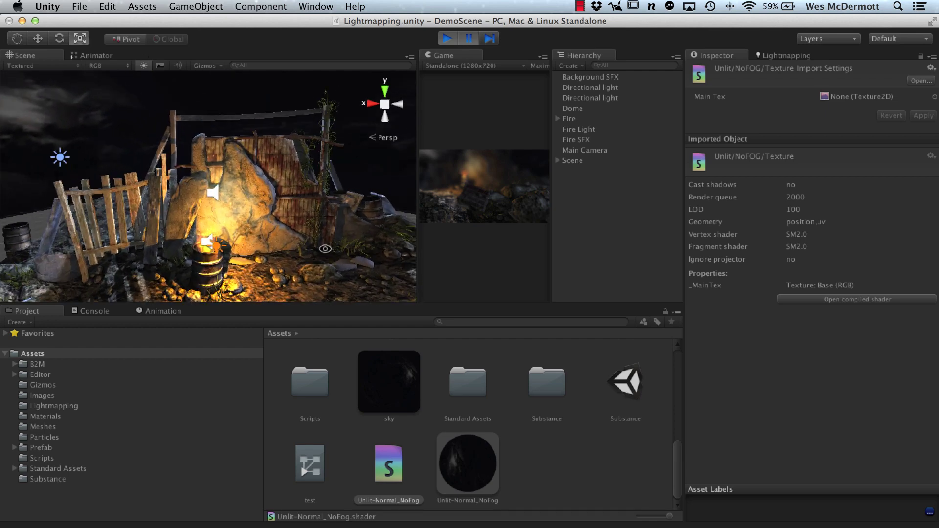
key(super+Tab)
click(352, 285)
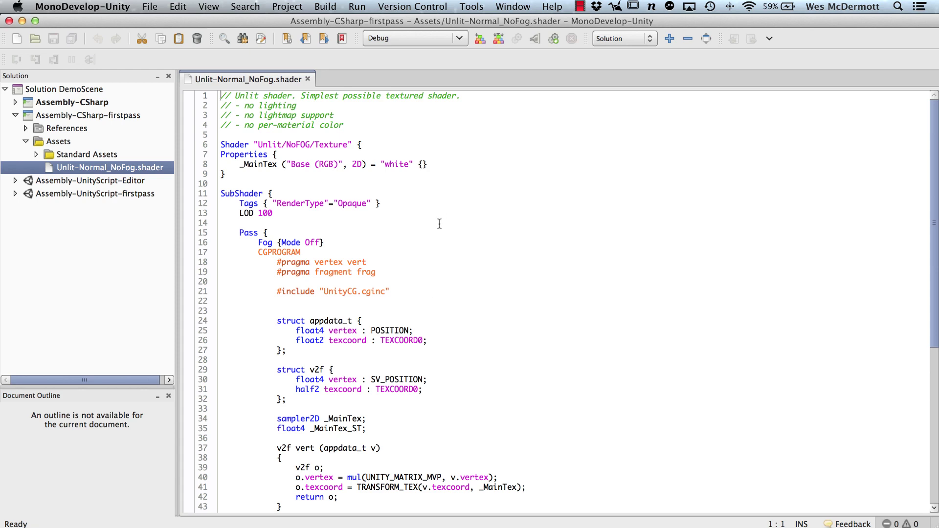
scroll(441, 214, down, 8)
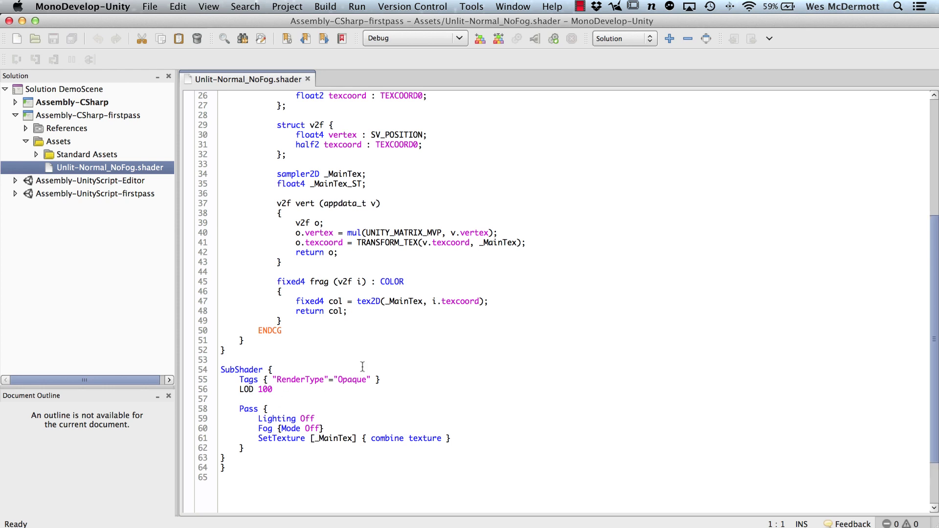
scroll(349, 338, up, 8)
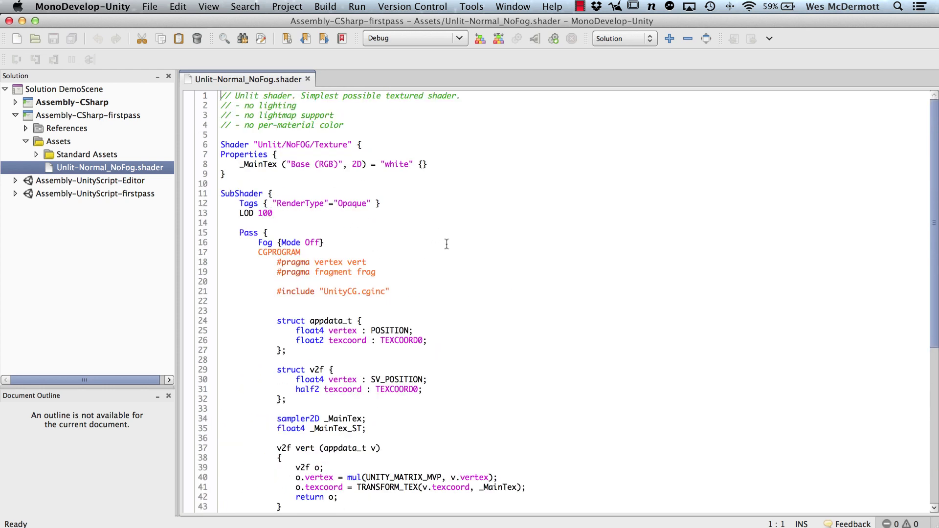
drag(226, 193, 282, 190)
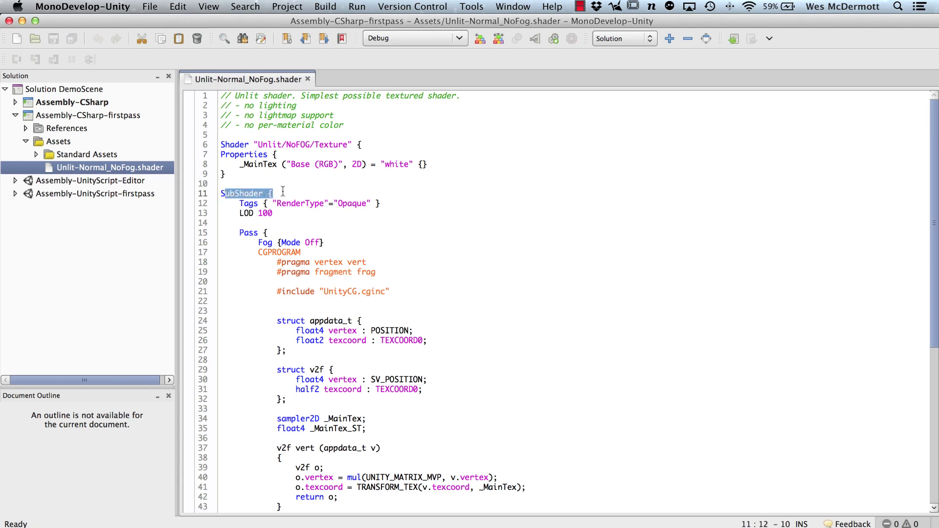
drag(239, 233, 301, 230)
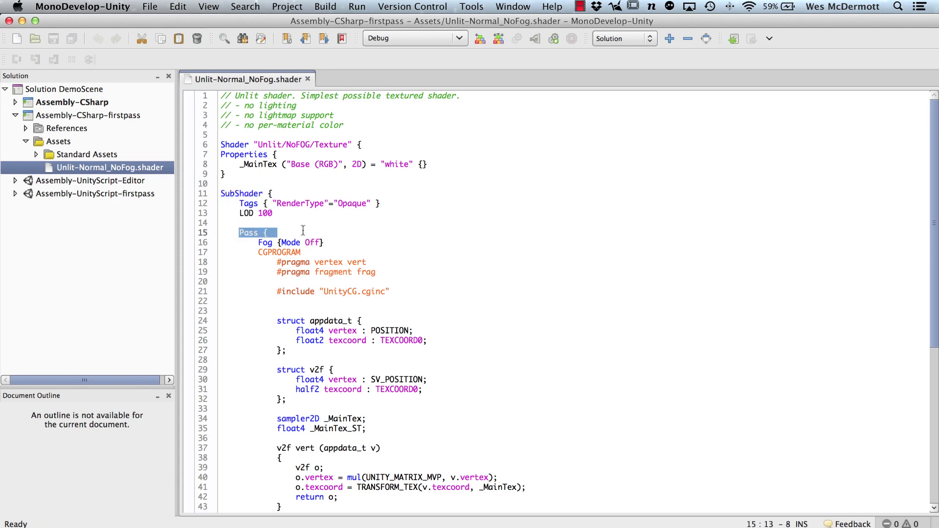
scroll(369, 244, down, 7)
scroll(274, 430, down, 3)
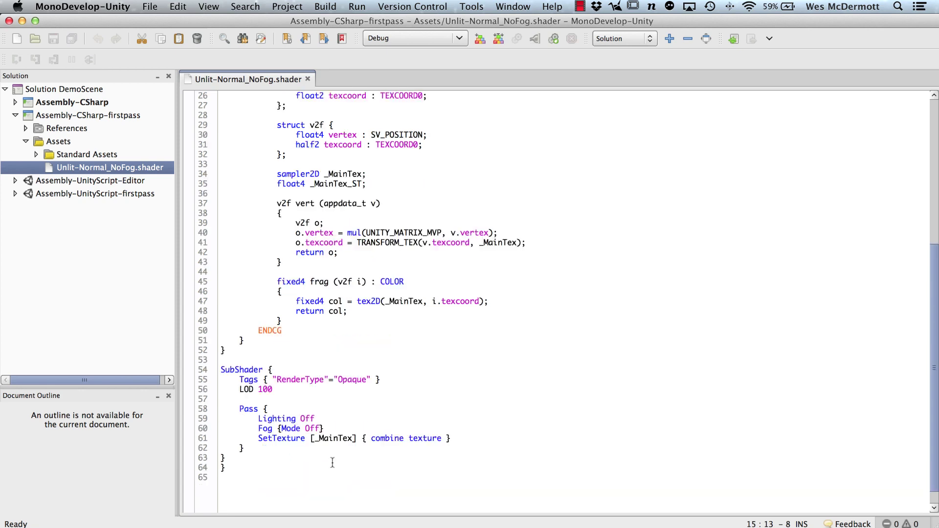
scroll(323, 448, up, 5)
scroll(327, 445, up, 4)
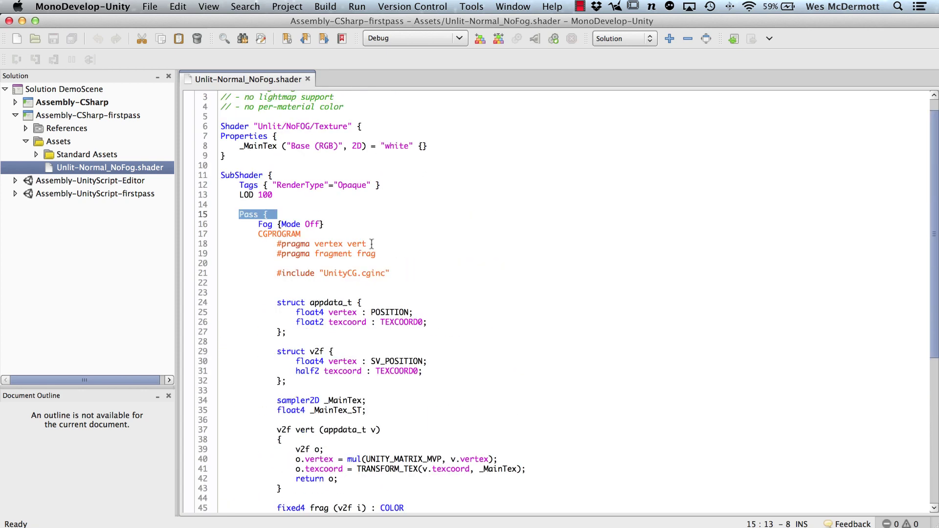
click(431, 244)
drag(257, 243, 324, 243)
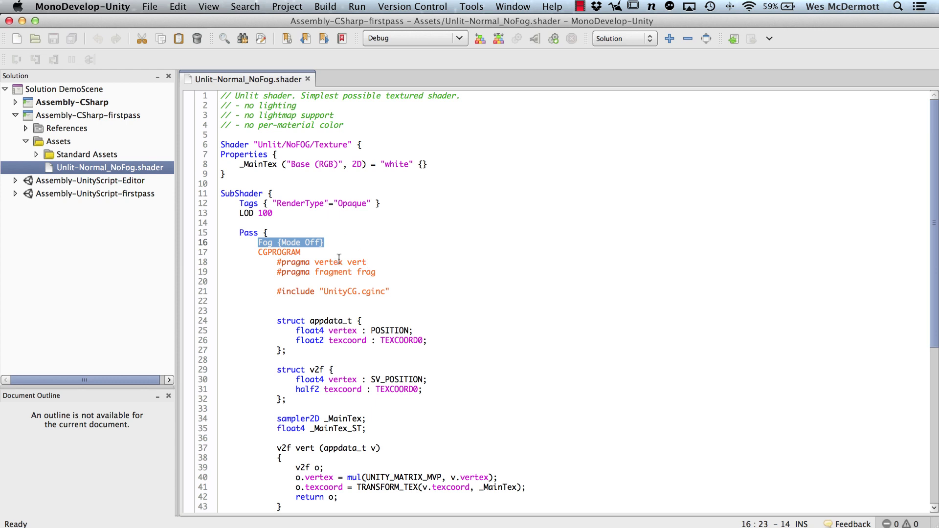
click(266, 252)
double_click(264, 242)
double_click(291, 242)
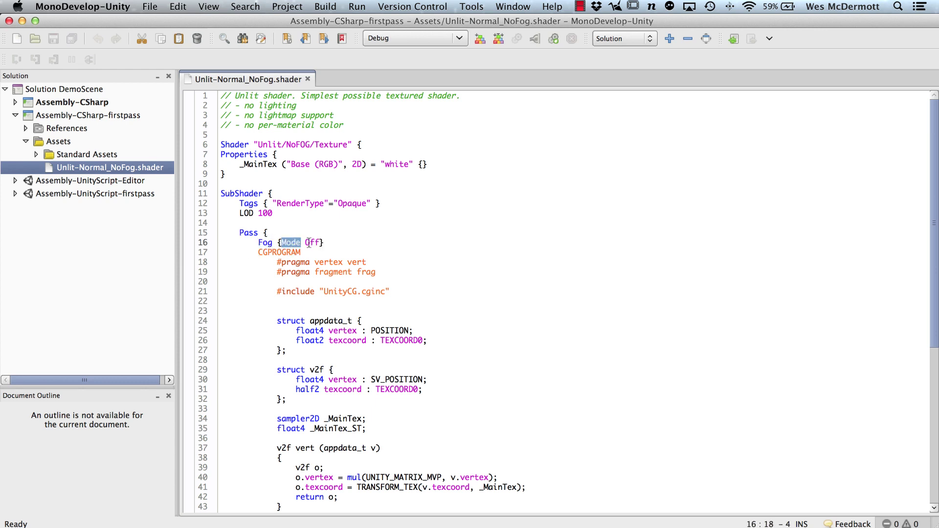
click(320, 243)
drag(253, 244, 352, 241)
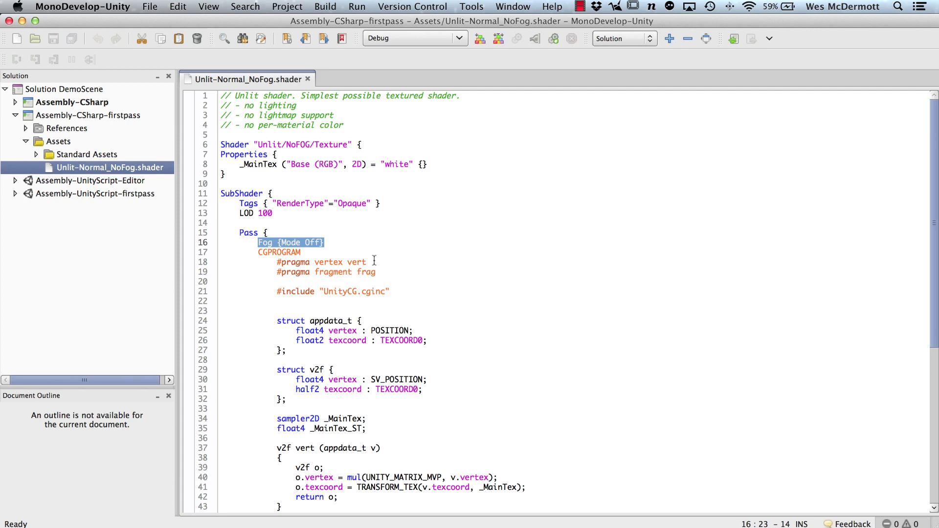
scroll(379, 300, down, 9)
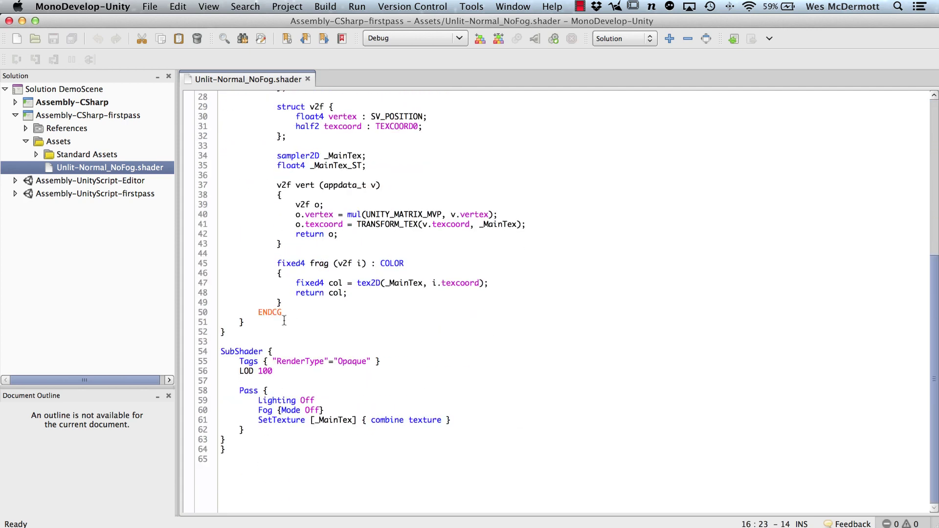
double_click(274, 400)
double_click(307, 401)
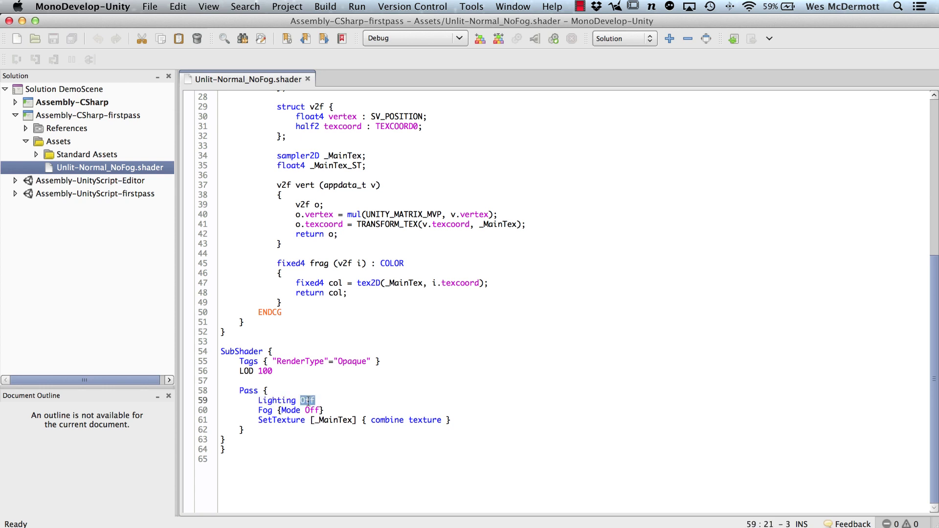
click(253, 410)
key(shift+End)
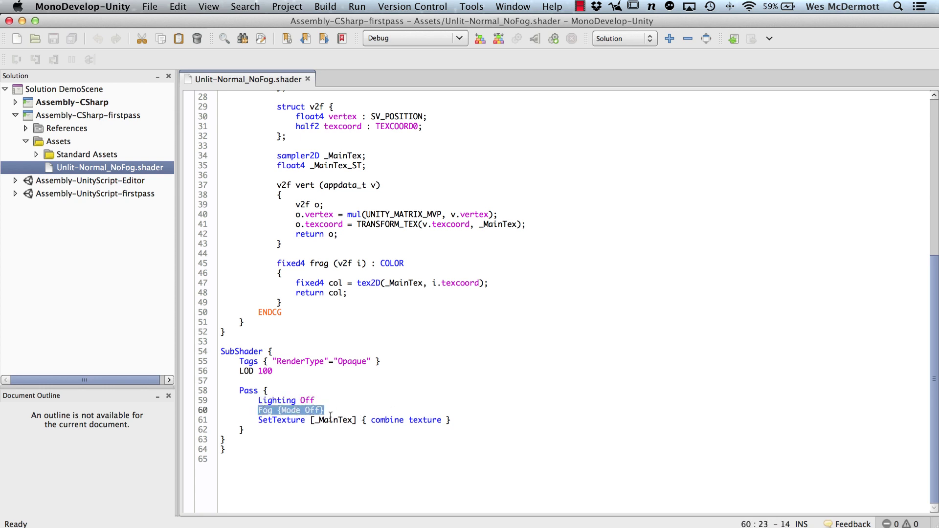
key(super+Tab)
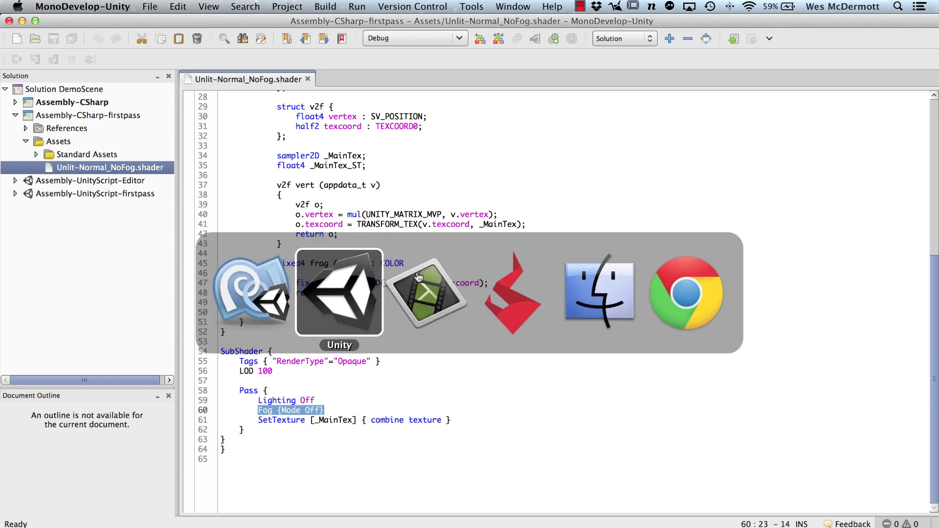
- Set the Dome's shader to Unlit > NoFOG > Texture and open sky.png in Photoshop
key(super+Tab)
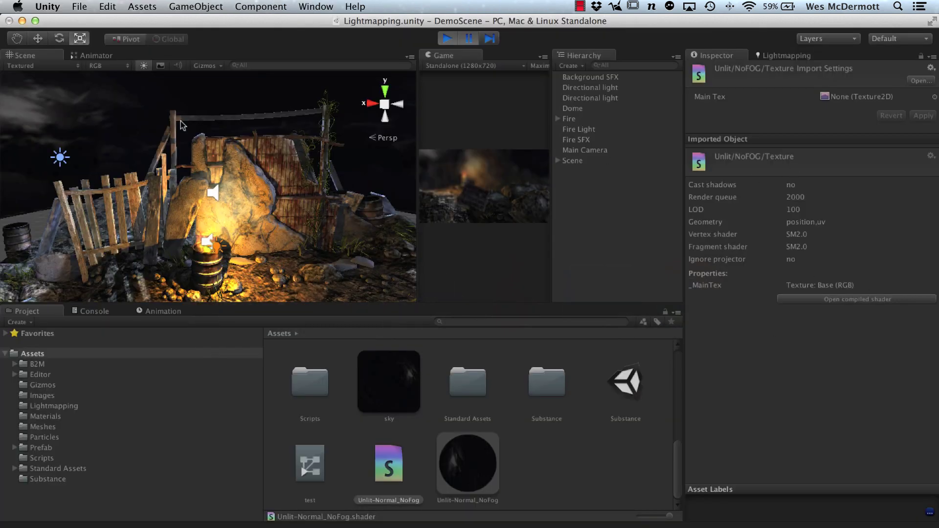
click(110, 120)
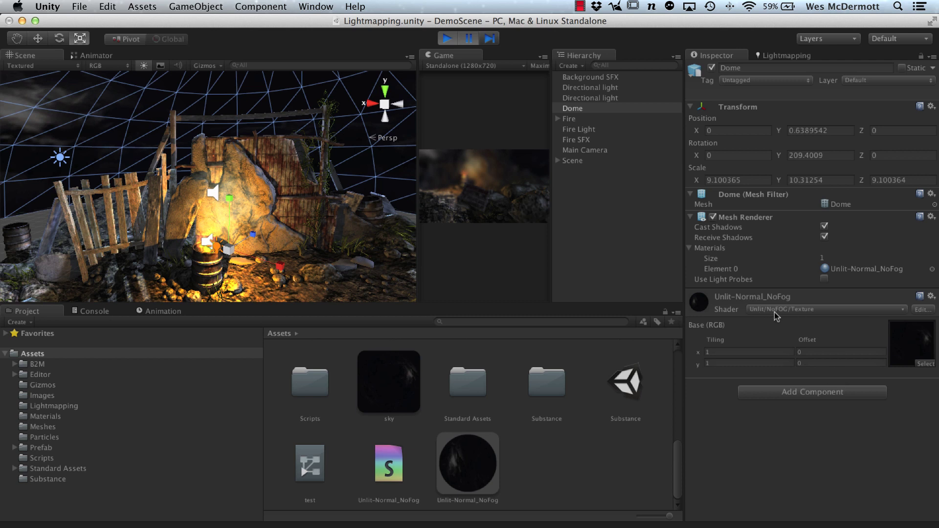
click(788, 309)
mouse_move(780, 511)
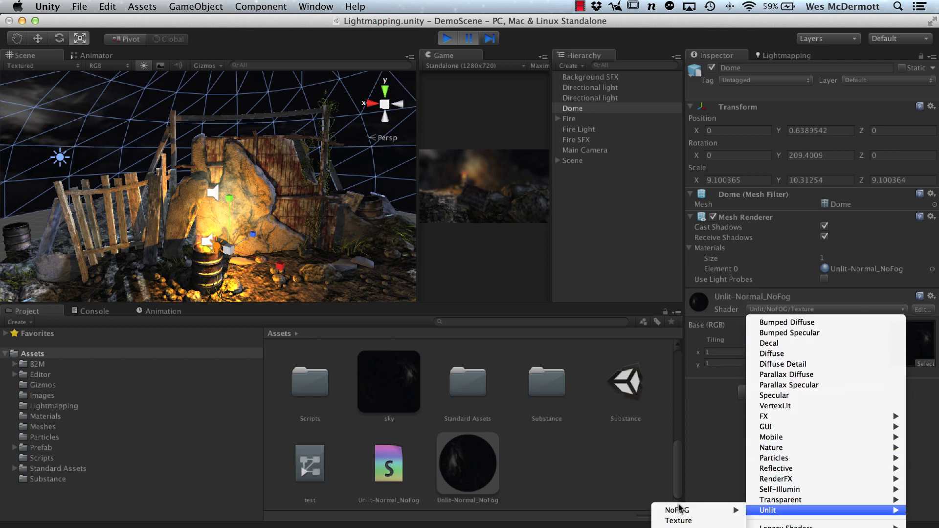
mouse_move(697, 510)
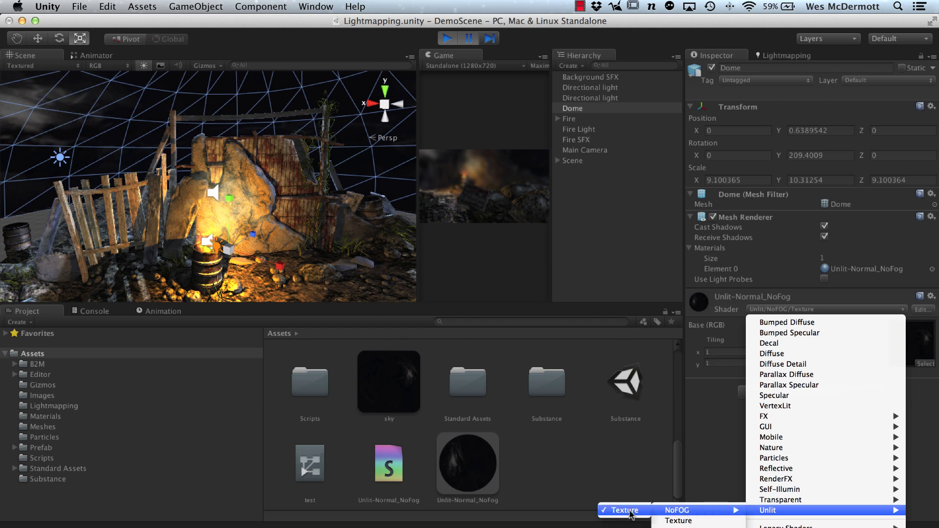
click(627, 511)
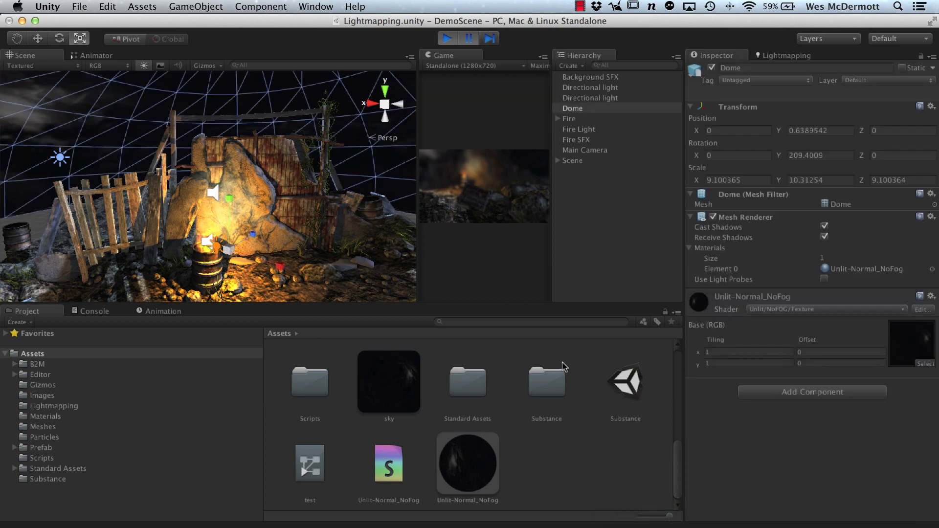
double_click(386, 375)
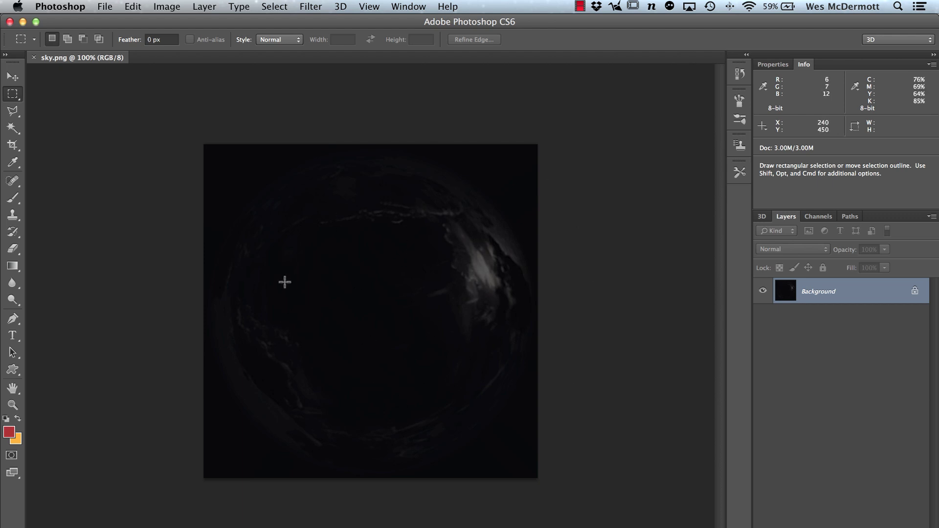
- Switch away from Photoshop back to Unity
key(super+Tab)
key(super+Tab)
click(288, 290)
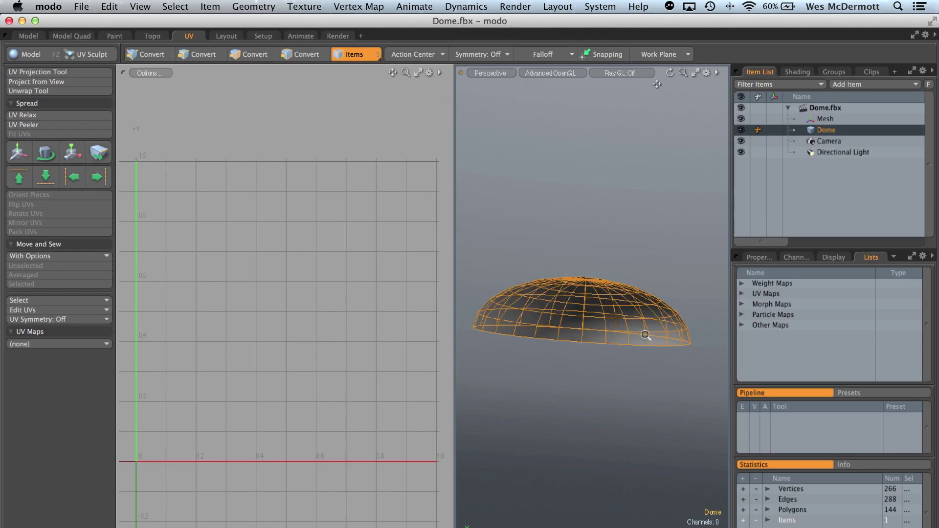
- Orbit around the dome mesh from top-down to lower side angles
mouse_move(563, 303)
alt+mouse_down()
mouse_move(543, 282)
mouse_move(547, 315)
mouse_move(623, 324)
mouse_move(570, 380)
mouse_move(570, 427)
mouse_move(617, 353)
mouse_move(614, 298)
alt+mouse_up()
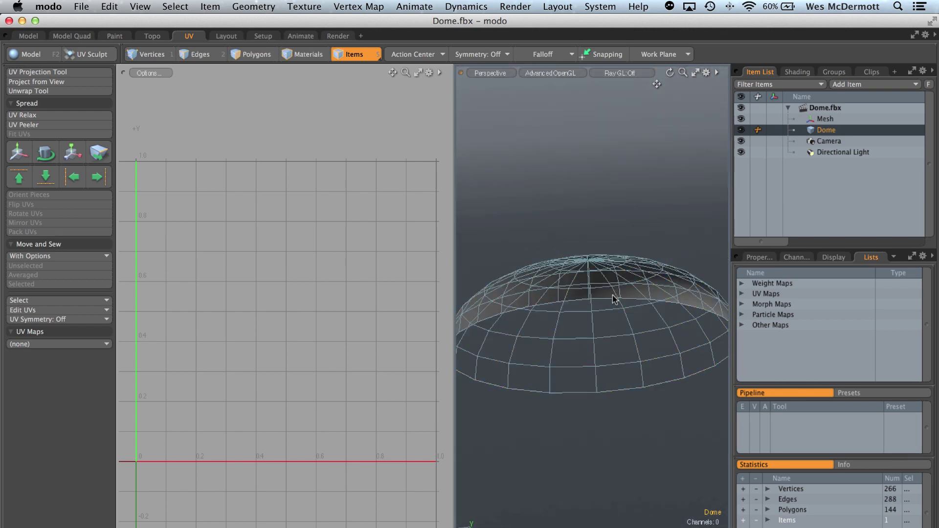
mouse_move(543, 311)
alt+mouse_down()
mouse_move(559, 333)
mouse_move(541, 263)
mouse_move(614, 304)
mouse_move(605, 447)
mouse_move(588, 329)
mouse_move(621, 390)
alt+mouse_up()
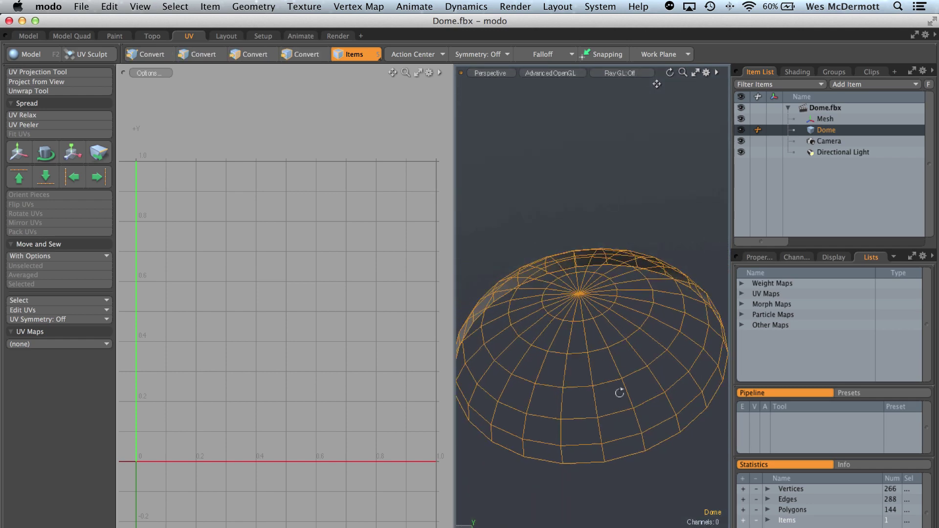
mouse_move(620, 435)
alt+mouse_down()
mouse_move(574, 331)
mouse_move(578, 210)
alt+mouse_up()
mouse_move(546, 304)
alt+mouse_down()
mouse_move(593, 342)
mouse_move(561, 323)
alt+mouse_up()
alt+drag(667, 304, 597, 306)
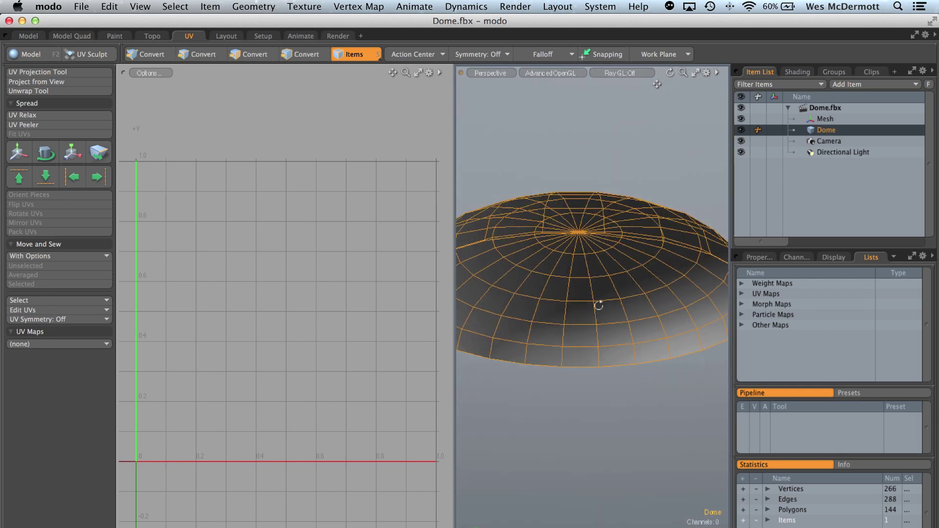
- Show the Texture UV map's layout and set the right viewport to Top, then go to Photoshop
click(741, 294)
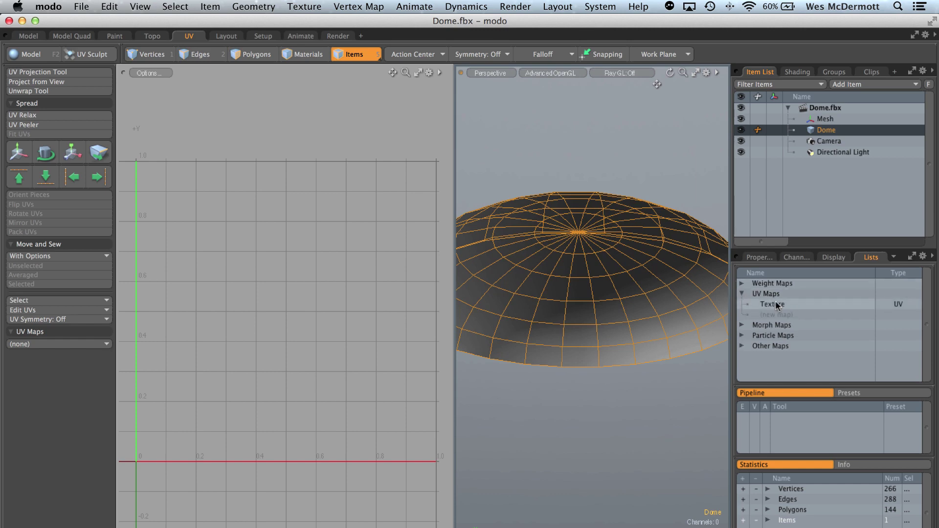
click(772, 304)
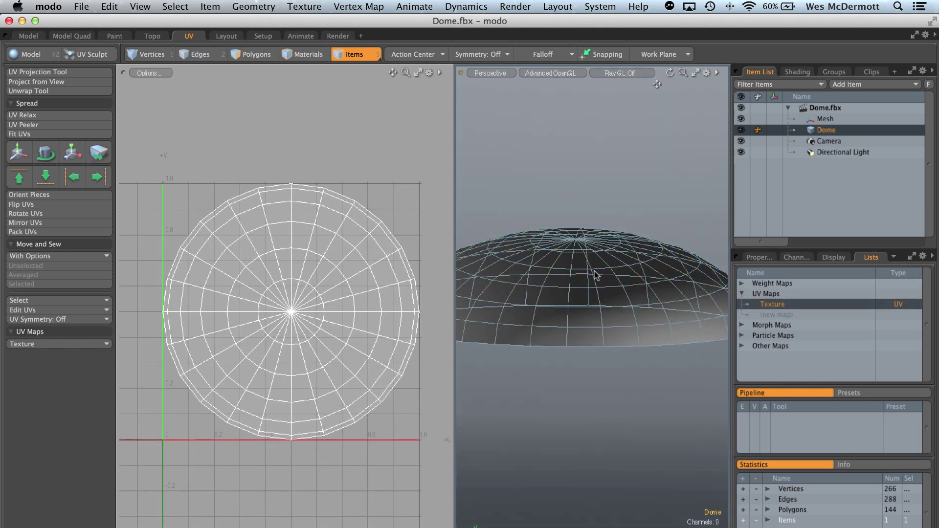
key(ctrl+space)
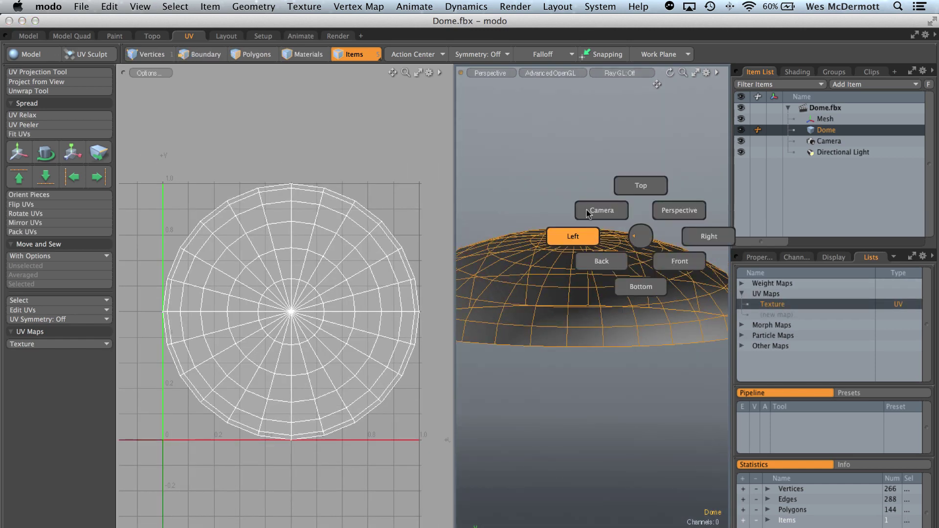
click(649, 181)
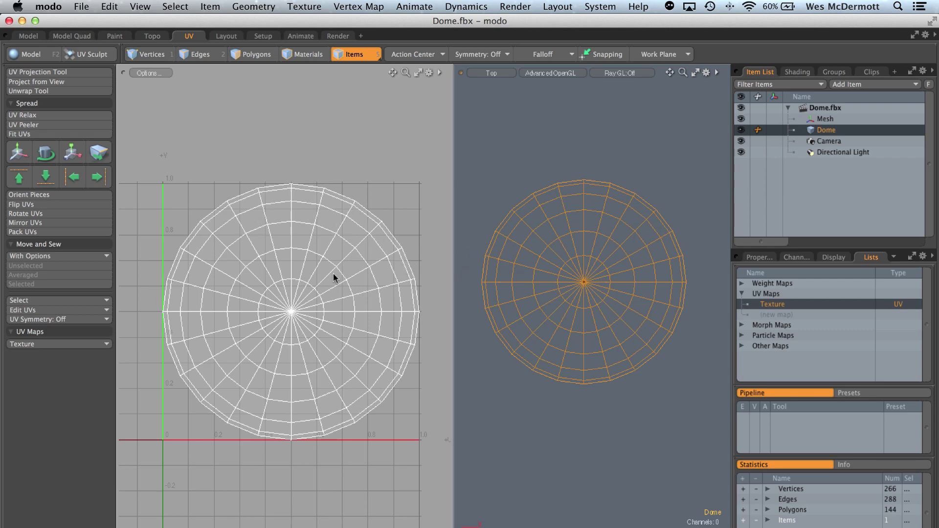
key(super+Tab)
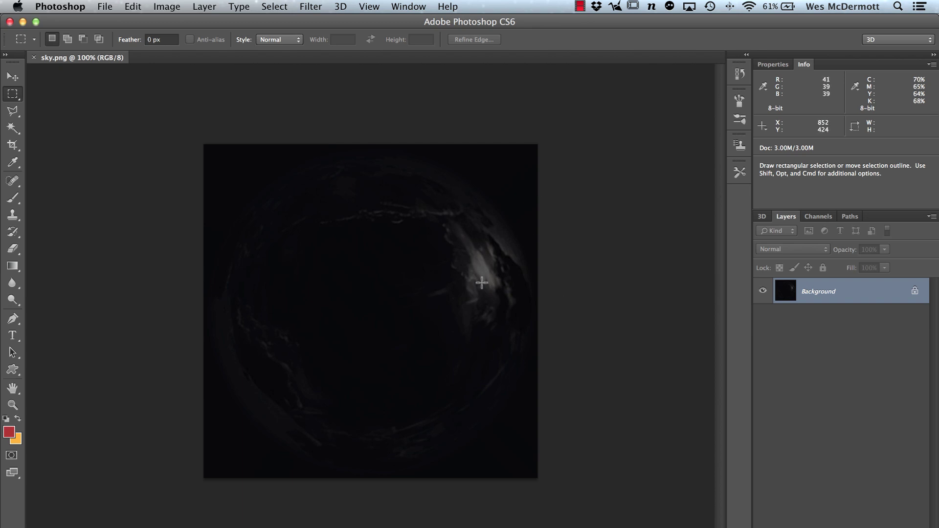
- Apply Distort > Polar Coordinates with Rectangular to Polar to the sky image
click(310, 7)
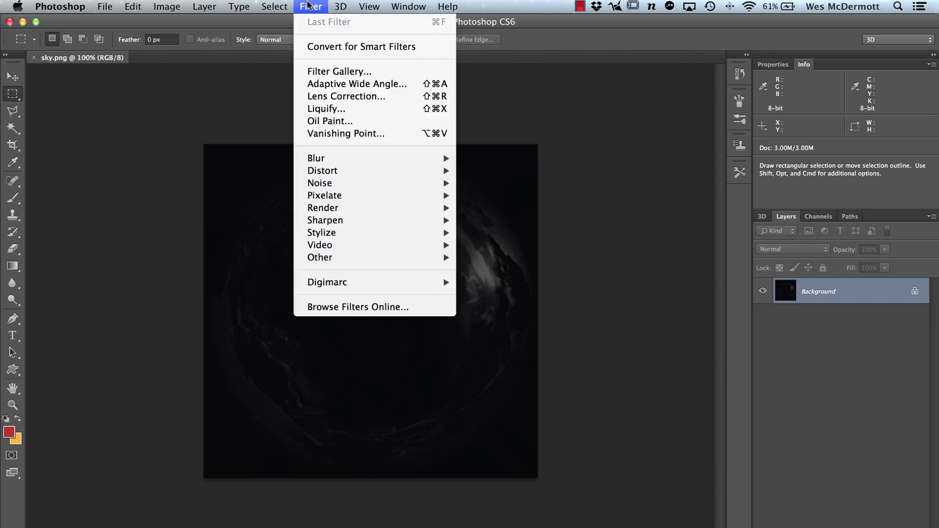
mouse_move(334, 233)
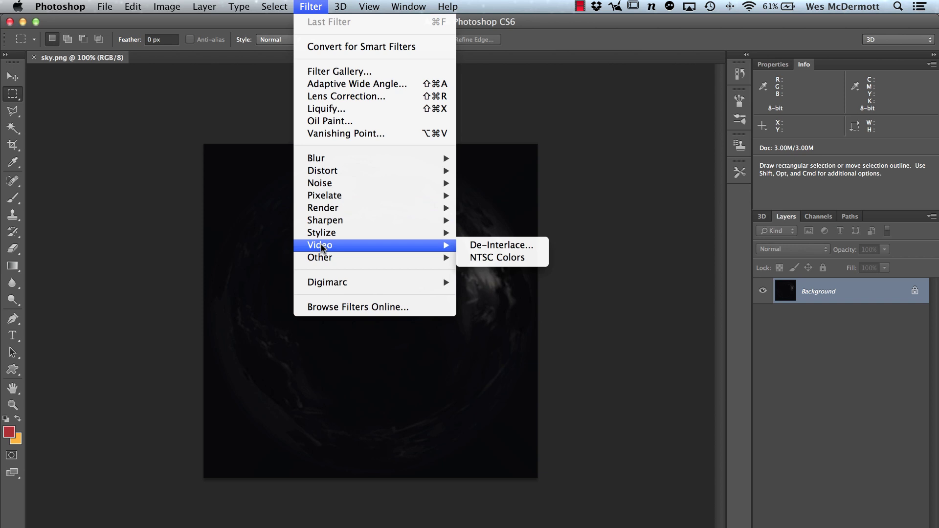
mouse_move(327, 214)
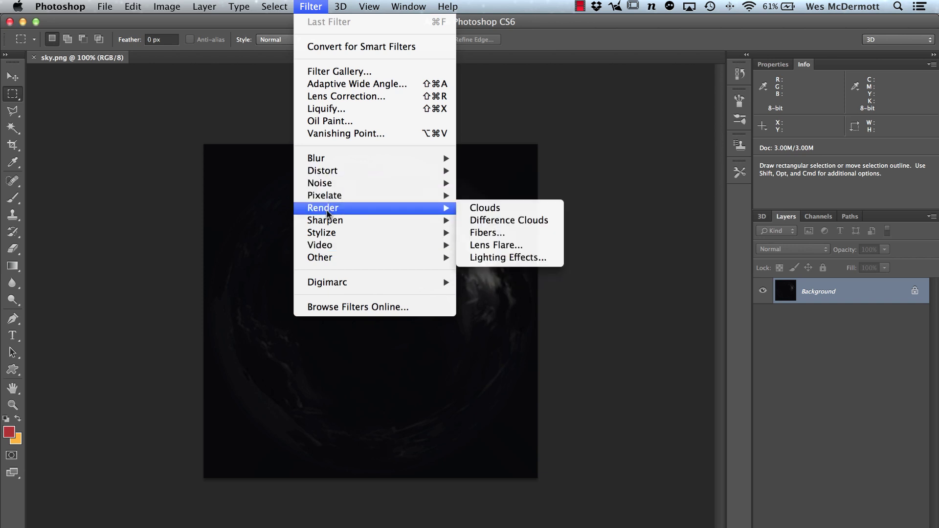
mouse_move(326, 175)
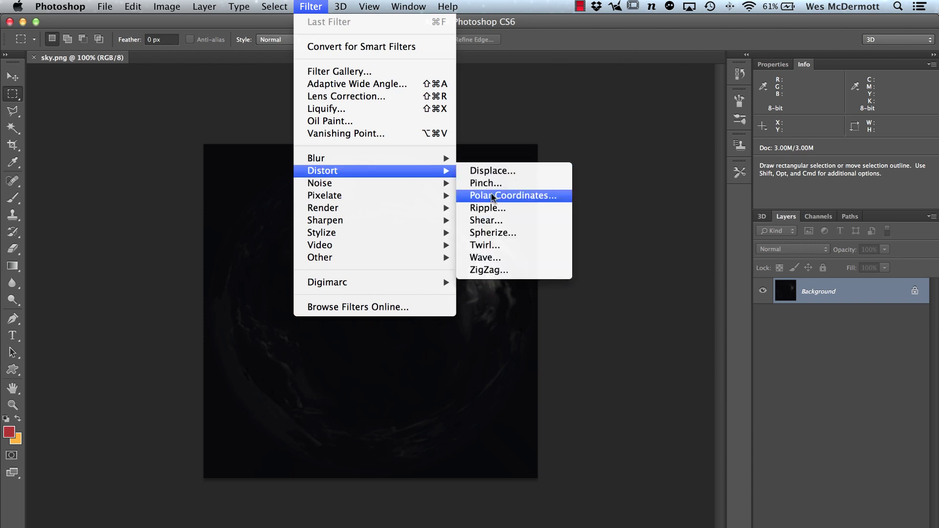
click(509, 195)
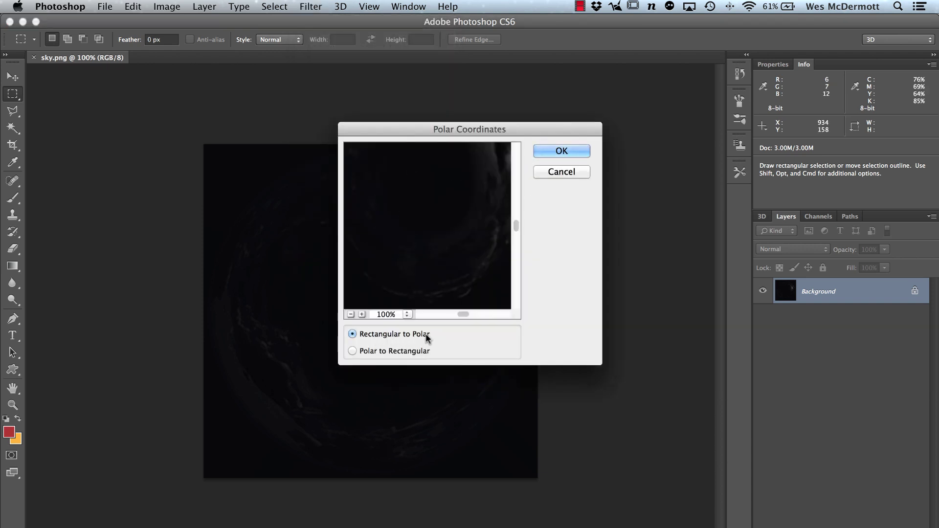
click(573, 154)
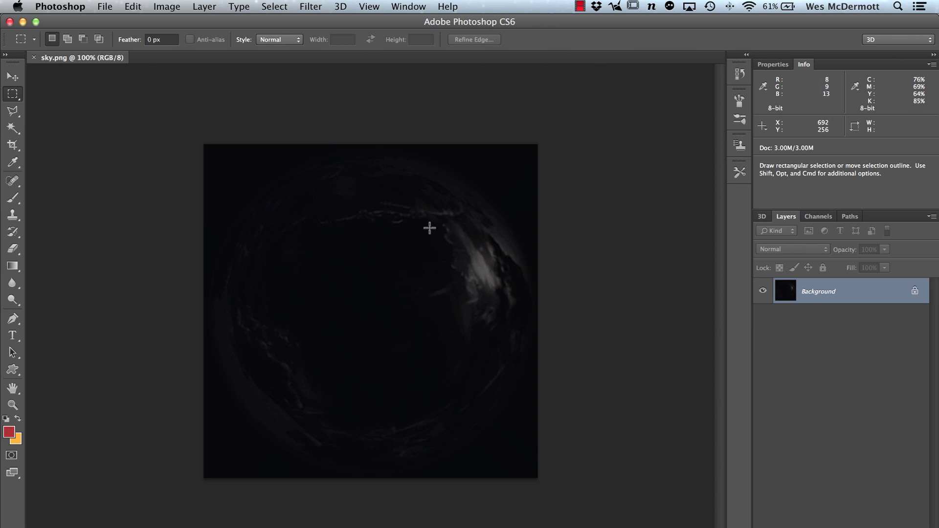
- Switch from Photoshop back through modo to the Unity ruin scene
key(super+Tab)
key(Tab)
key(super+shift+Tab)
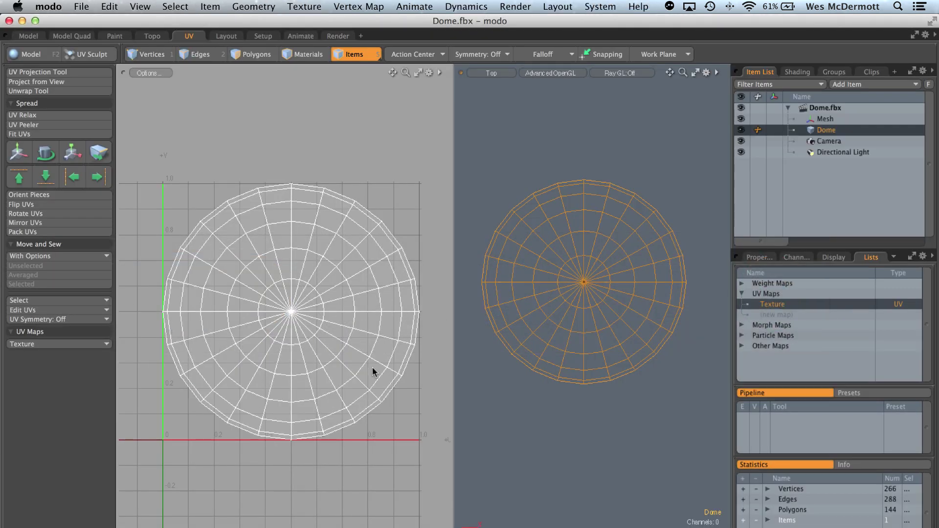
key(super+Tab)
key(Tab)
key(Tab)
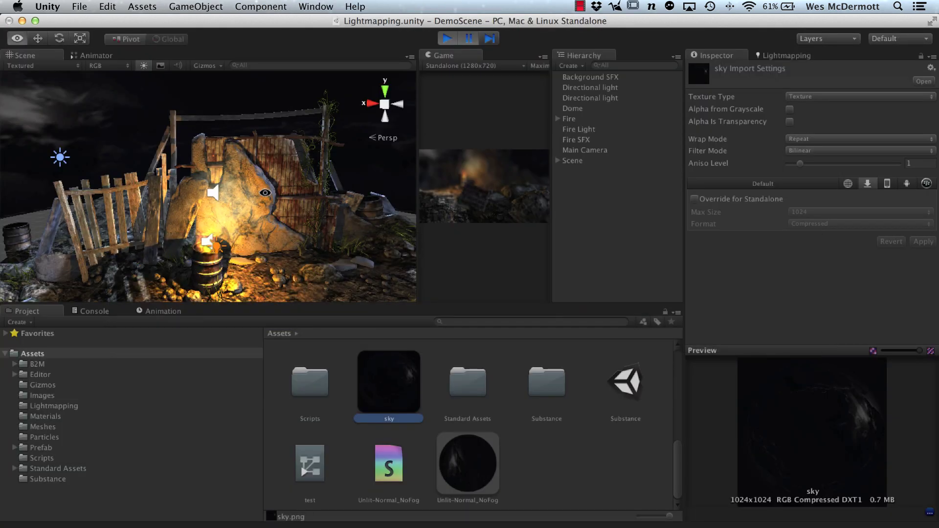
scroll(208, 196, down, 5)
alt+drag(208, 195, 184, 54)
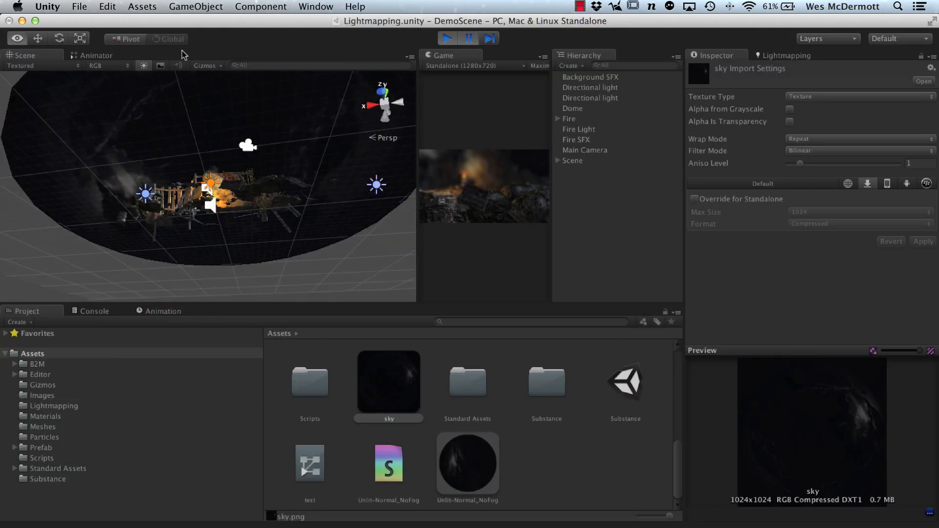
scroll(126, 72, up, 3)
click(161, 65)
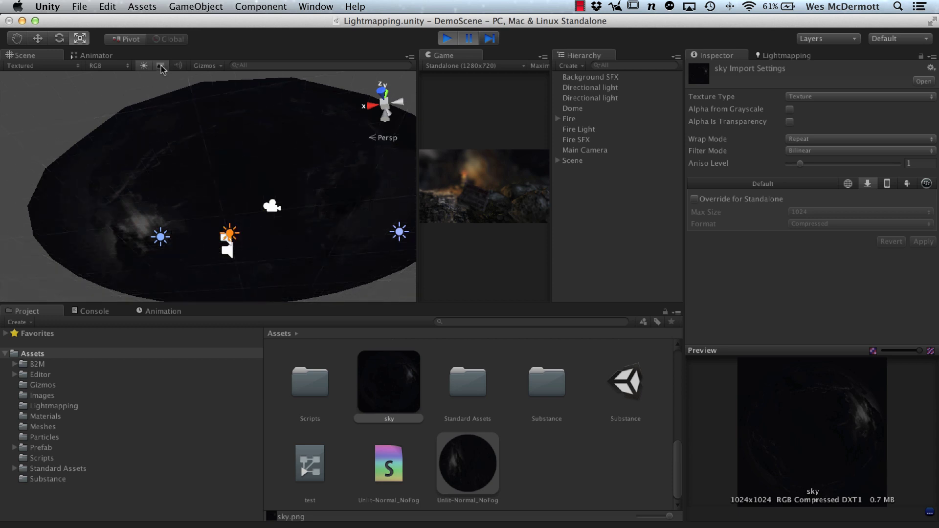
alt+drag(216, 218, 221, 124)
alt+right_drag(220, 124, 262, 189)
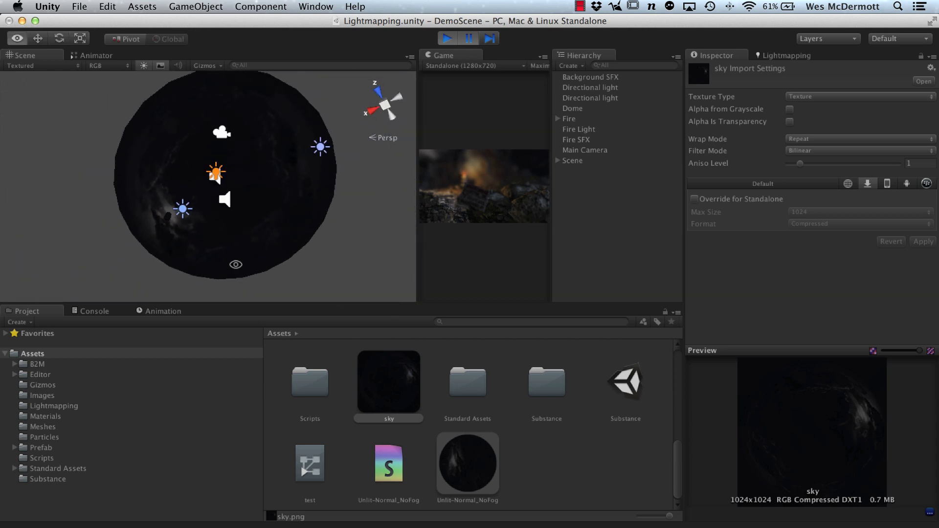
mouse_move(234, 264)
alt+mouse_down()
mouse_move(241, 222)
mouse_move(342, 242)
mouse_move(330, 234)
mouse_move(197, 271)
mouse_move(196, 241)
mouse_move(381, 247)
mouse_move(55, 247)
alt+mouse_up()
alt+drag(203, 227, 301, 201)
click(301, 202)
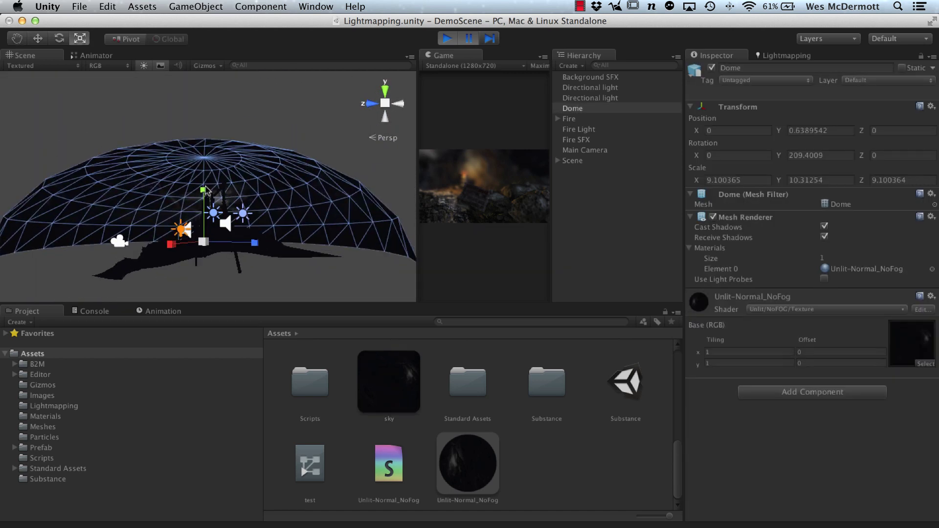
alt+drag(238, 203, 230, 266)
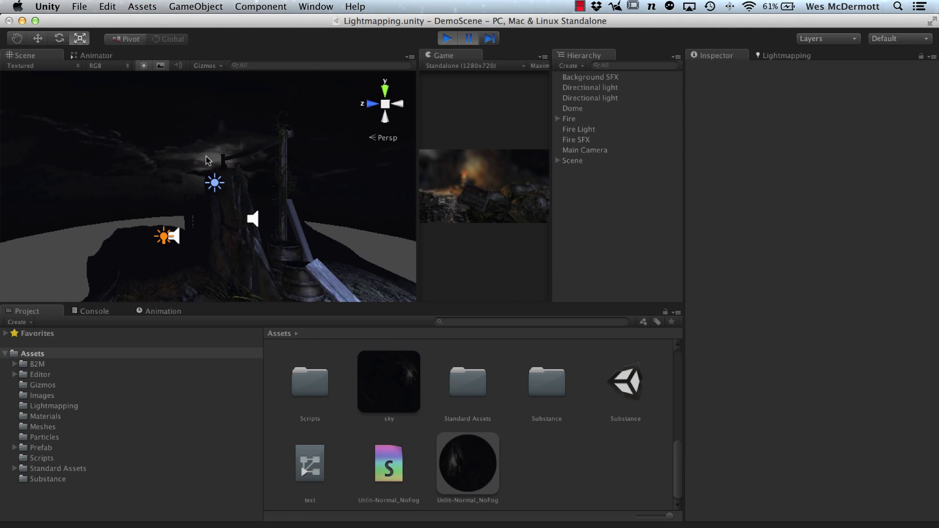
alt+drag(238, 174, 173, 213)
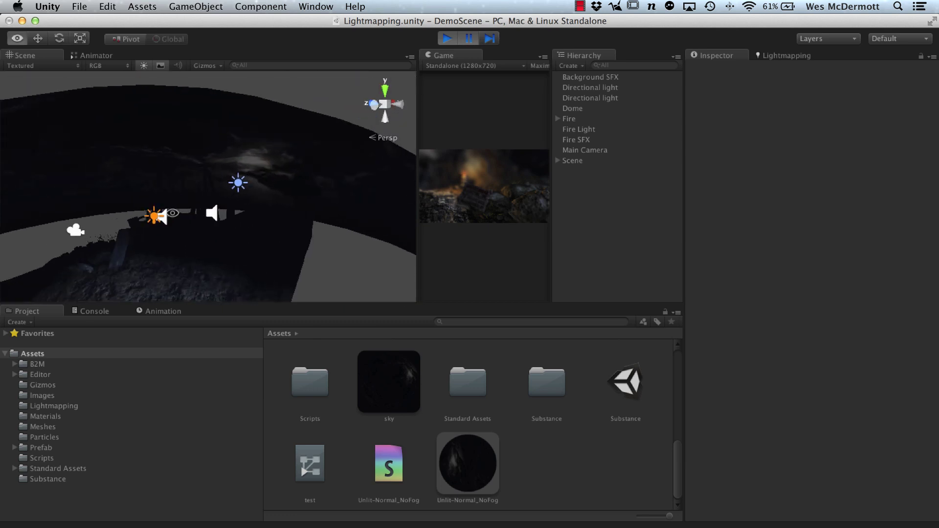
alt+drag(263, 210, 293, 226)
click(161, 66)
alt+right_drag(294, 226, 278, 279)
alt+drag(279, 279, 229, 185)
alt+right_drag(229, 185, 222, 169)
mouse_move(223, 169)
alt+mouse_down()
mouse_move(215, 154)
mouse_move(365, 219)
mouse_move(299, 194)
alt+mouse_up()
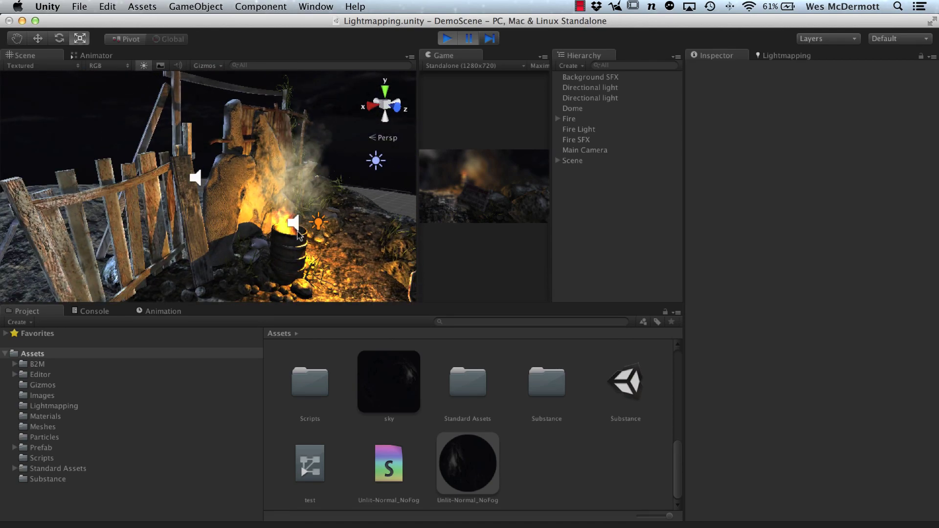
- Inspect the Fire, Fire SFX and Fire Light objects around the burning barrel
mouse_move(298, 233)
alt+mouse_down()
mouse_move(239, 223)
mouse_move(304, 206)
mouse_move(446, 191)
alt+mouse_up()
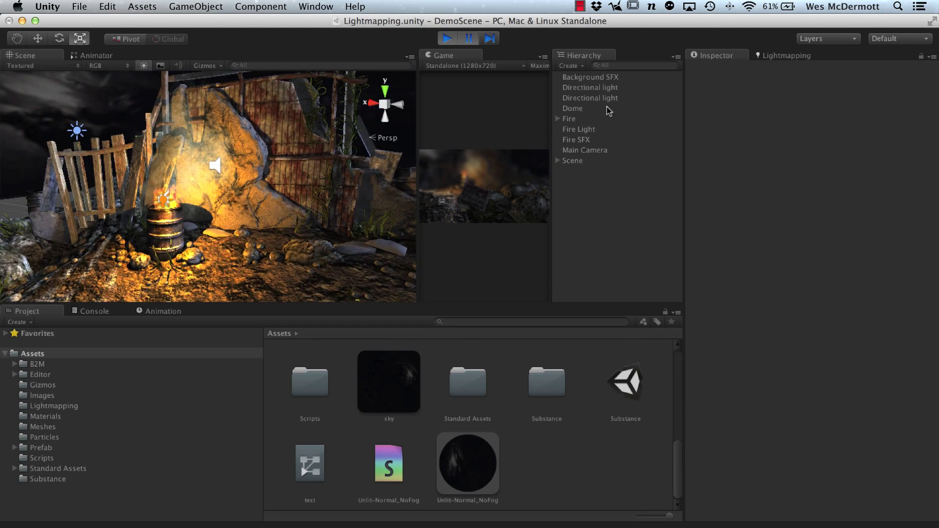
click(585, 119)
click(577, 141)
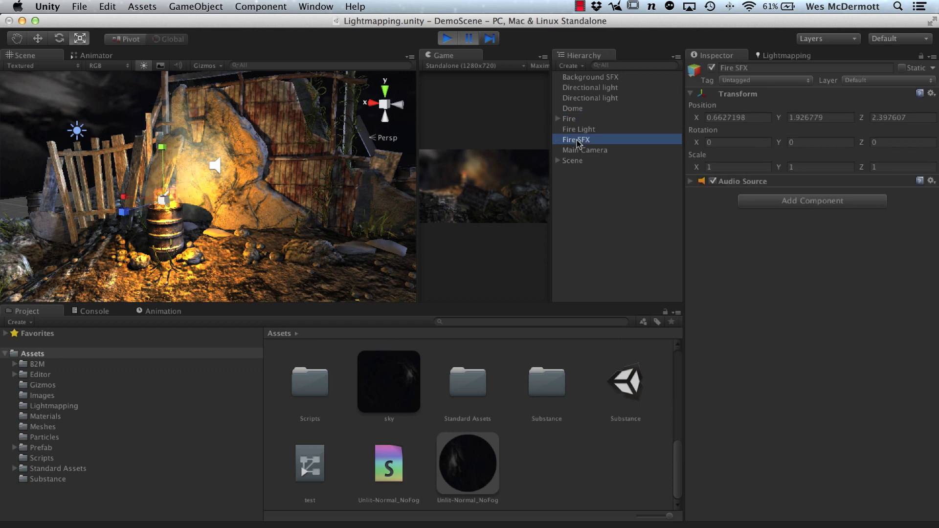
click(589, 130)
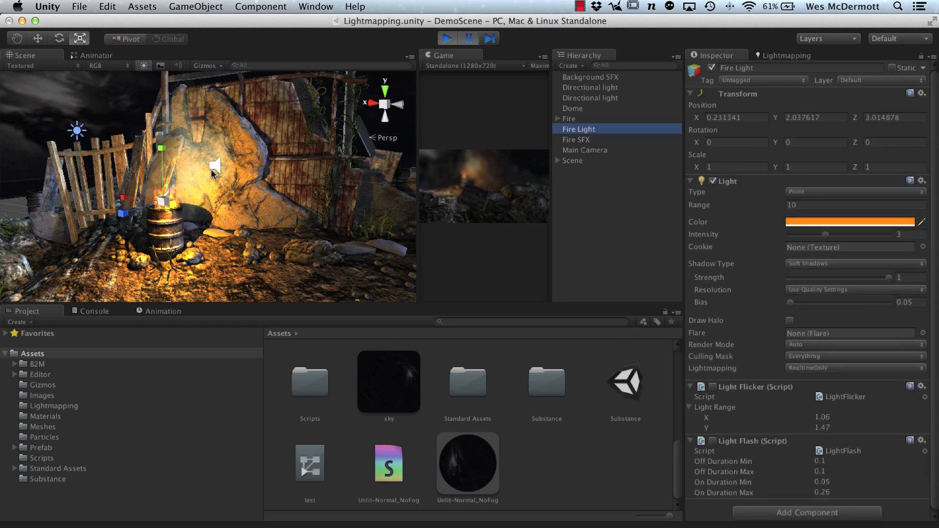
- Orbit the Scene view around the fire, then widen the Game view
alt+drag(194, 209, 229, 215)
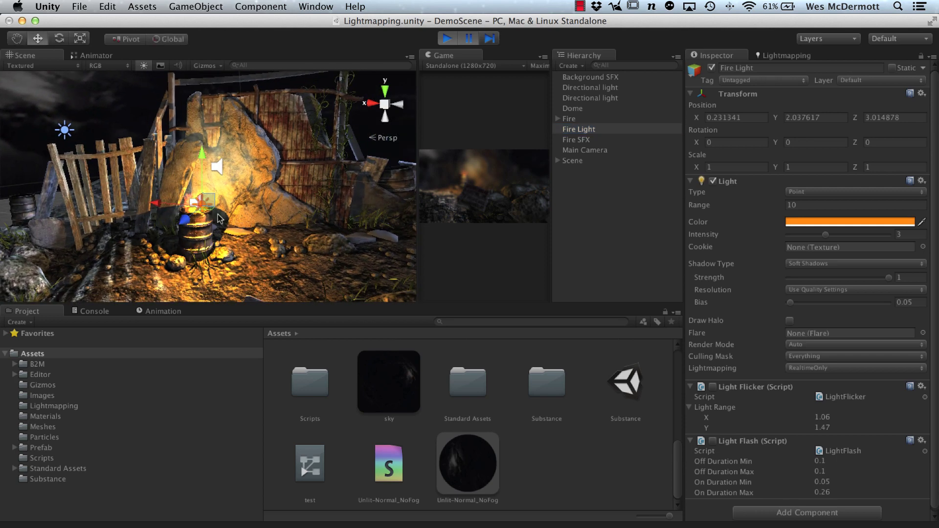
alt+right_drag(231, 239, 281, 210)
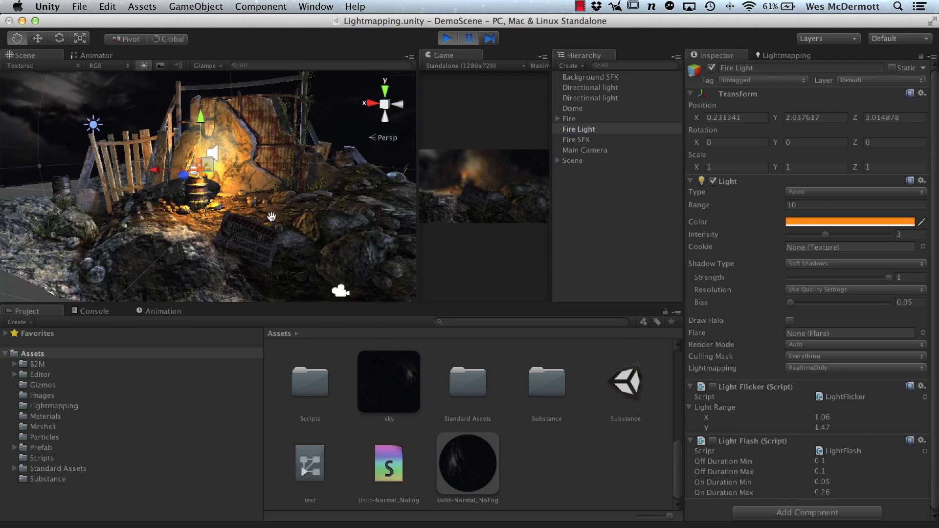
alt+drag(281, 211, 285, 237)
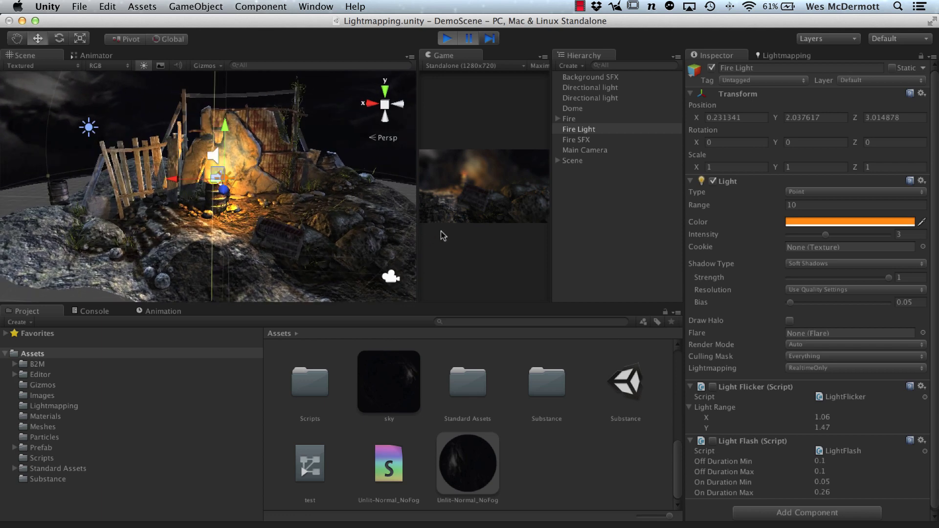
drag(415, 217, 199, 214)
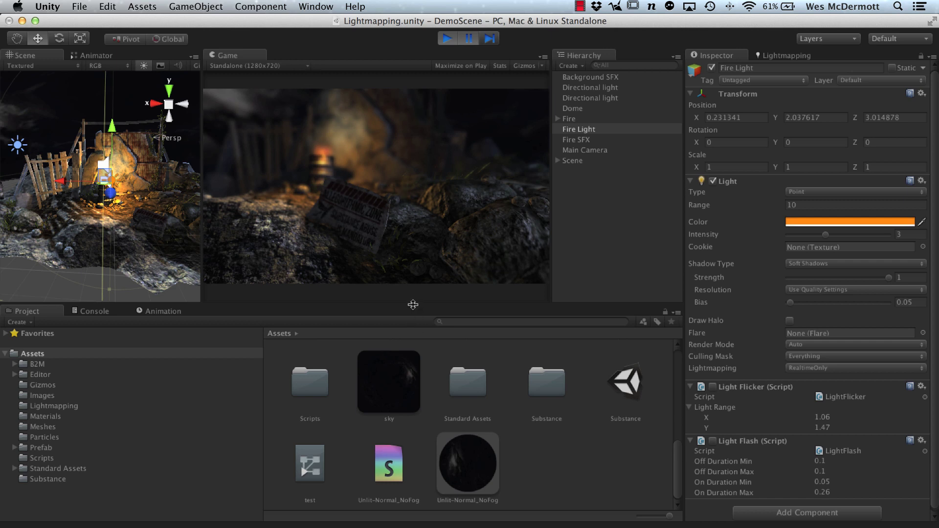
drag(412, 304, 412, 347)
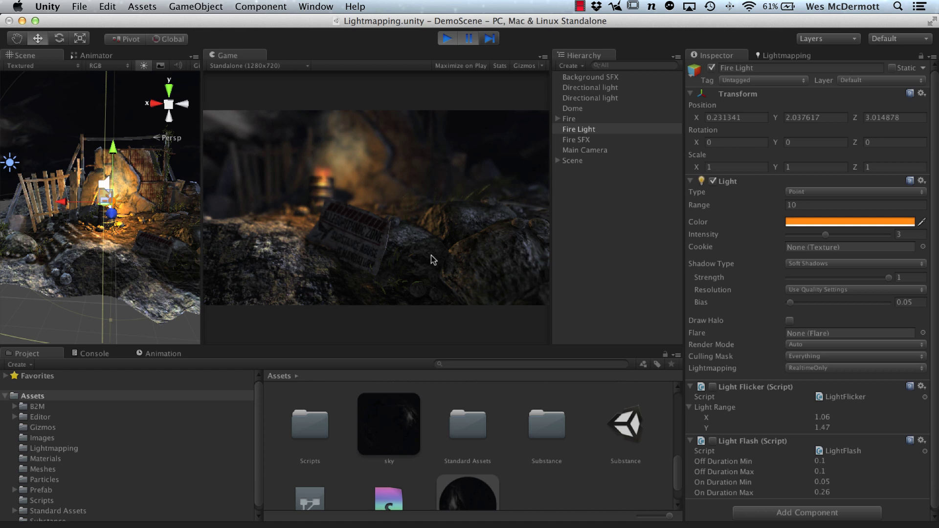
click(585, 150)
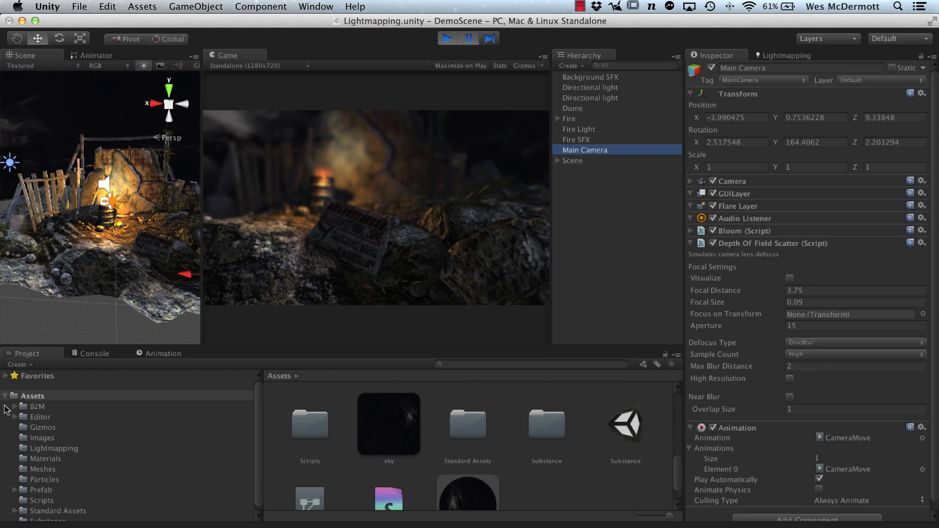
right_click(39, 397)
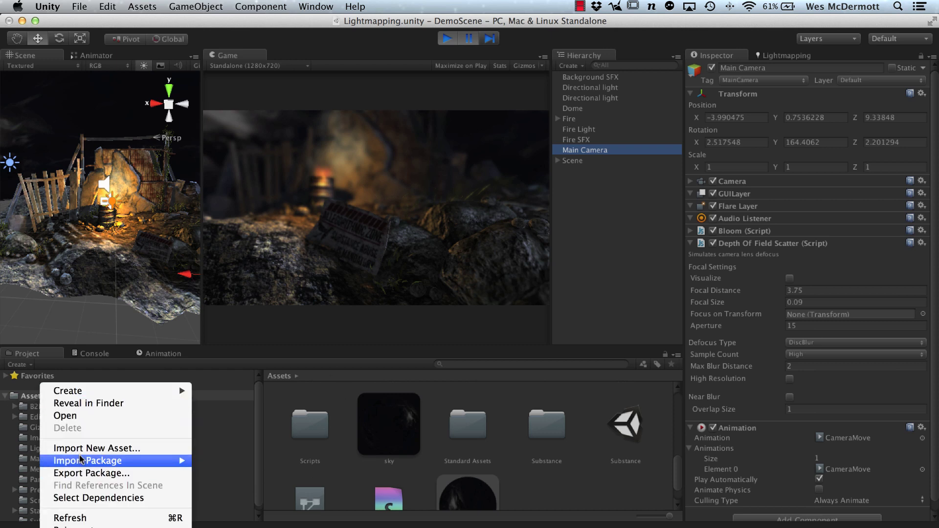
mouse_move(94, 460)
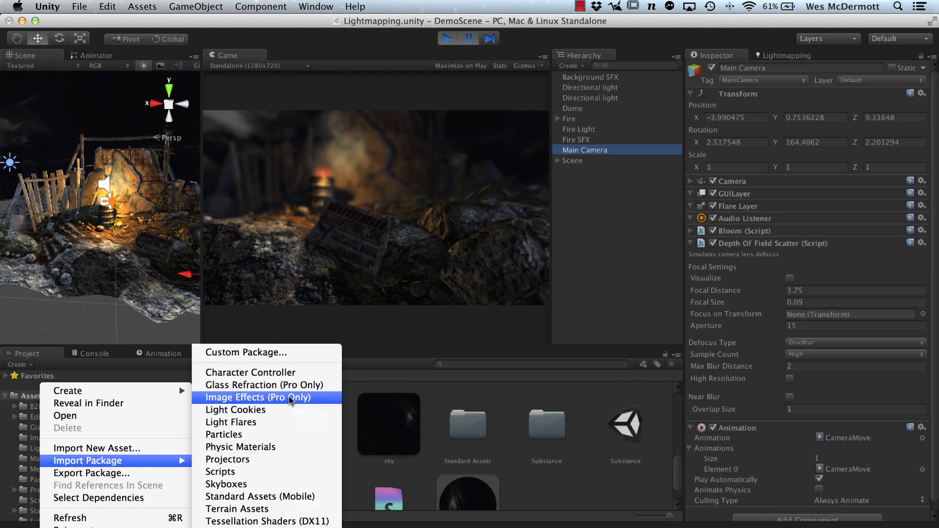
click(444, 376)
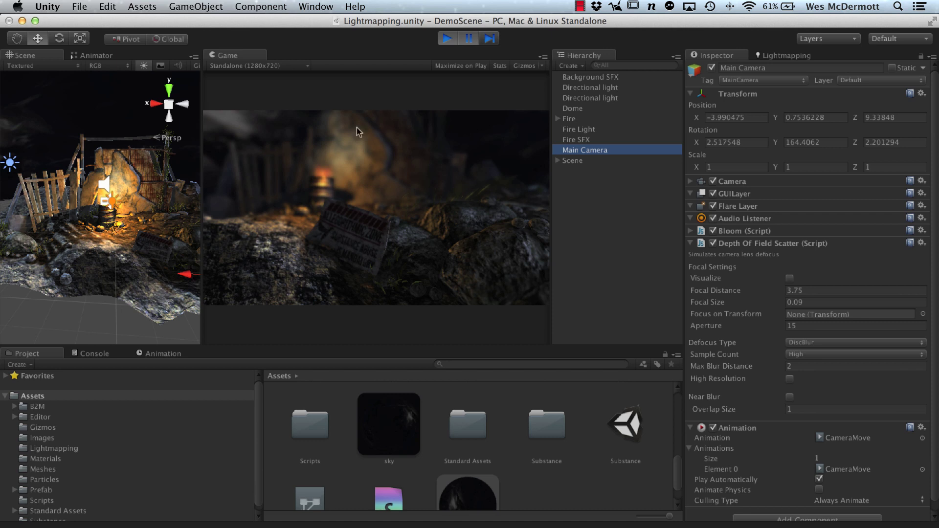
click(260, 6)
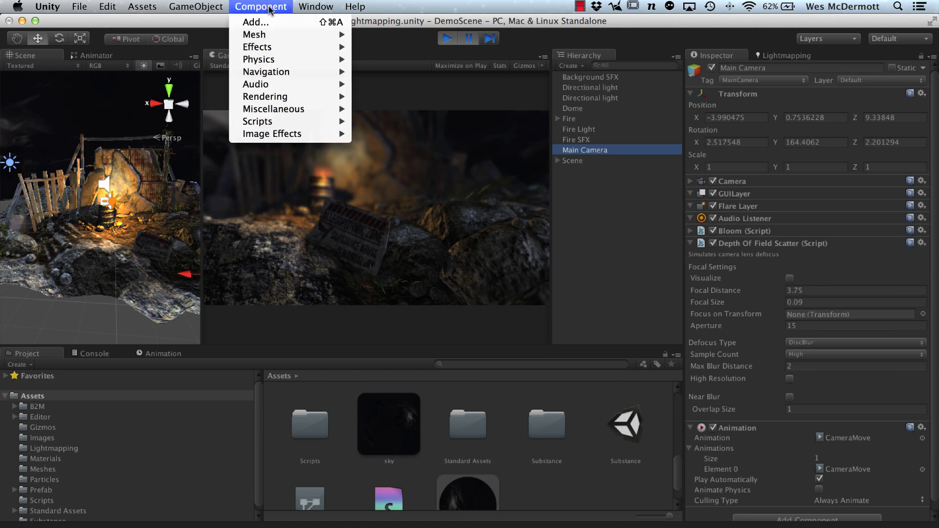
mouse_move(260, 138)
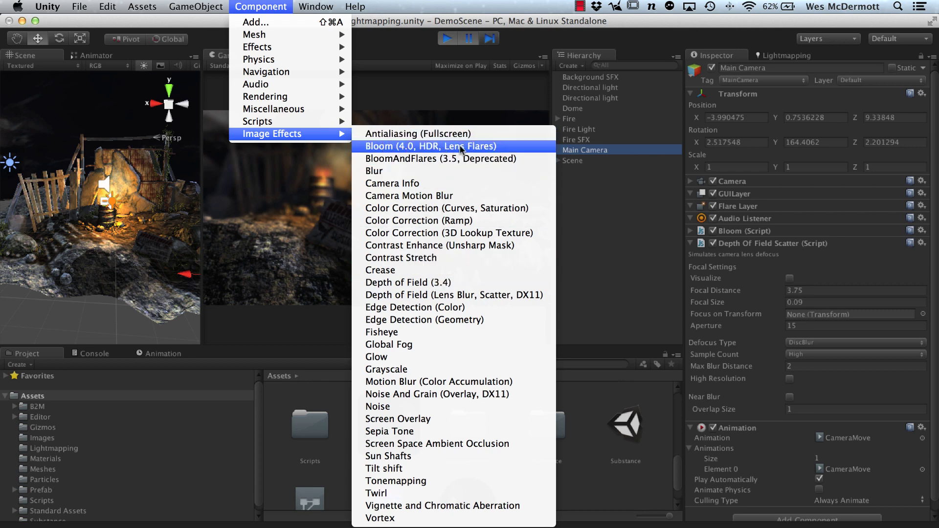
click(478, 148)
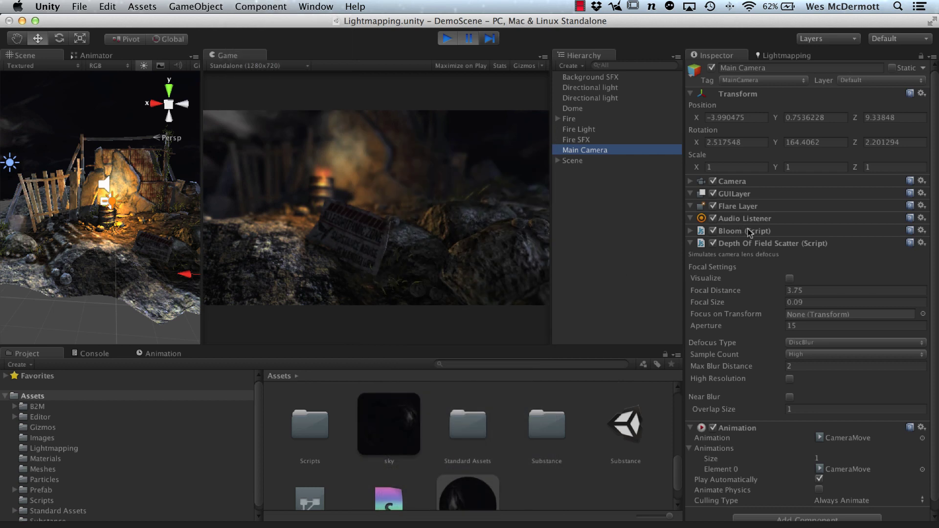
- Set Depth Of Field Scatter focal distance to 4.79 with Visualize turned off
click(690, 231)
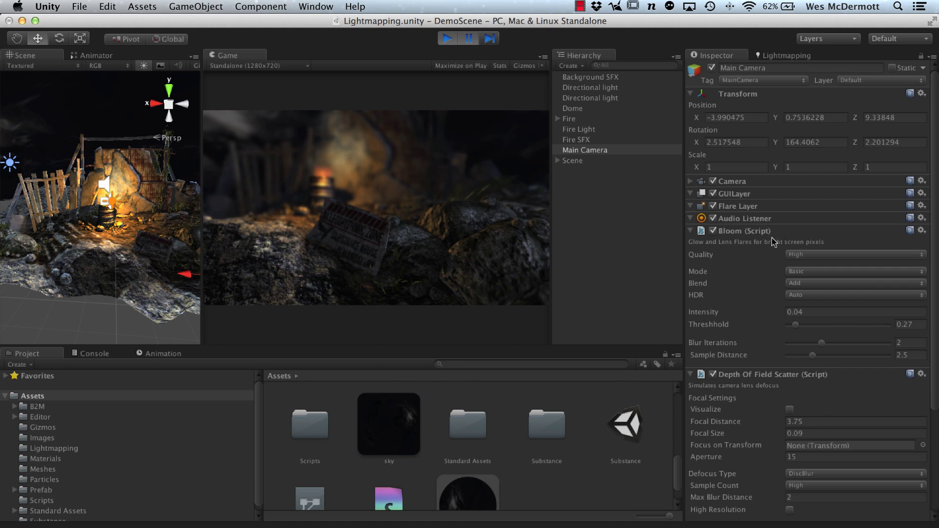
click(691, 232)
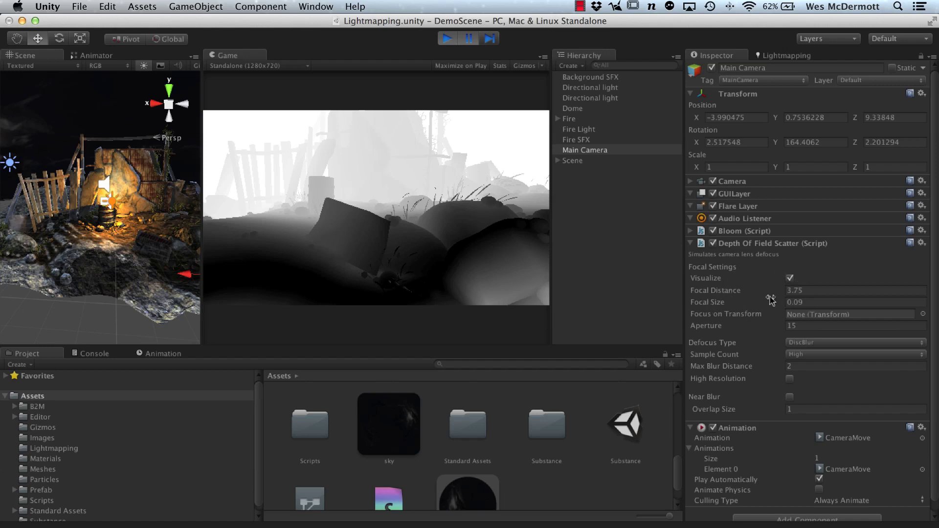
mouse_move(727, 295)
mouse_down()
mouse_move(744, 294)
mouse_move(714, 294)
mouse_move(757, 302)
mouse_move(726, 302)
mouse_move(749, 303)
mouse_move(740, 302)
mouse_up()
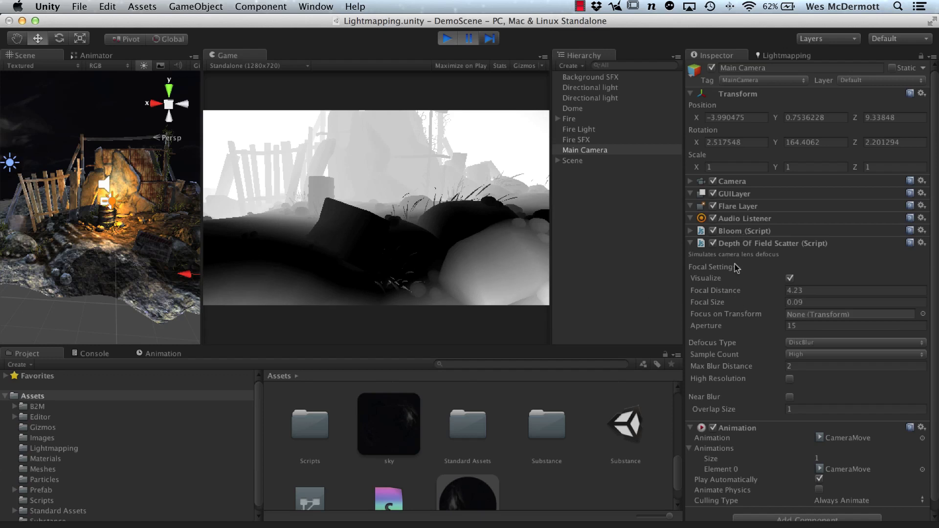
click(789, 279)
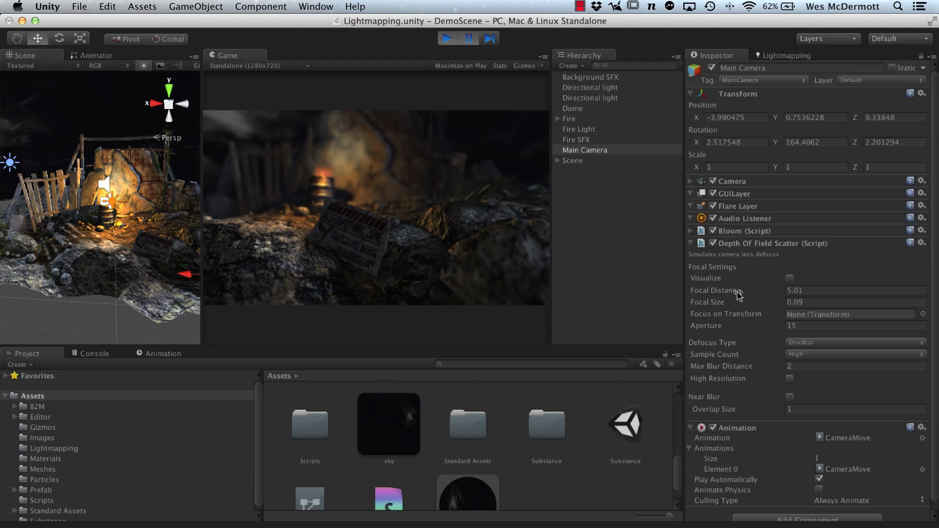
drag(726, 293, 742, 318)
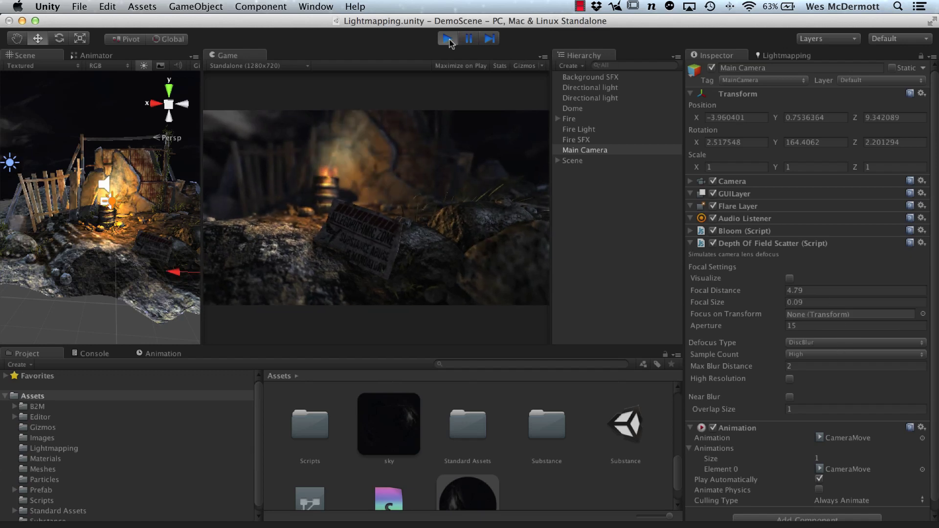
- Exit Play mode and widen the Scene view
click(468, 39)
click(448, 39)
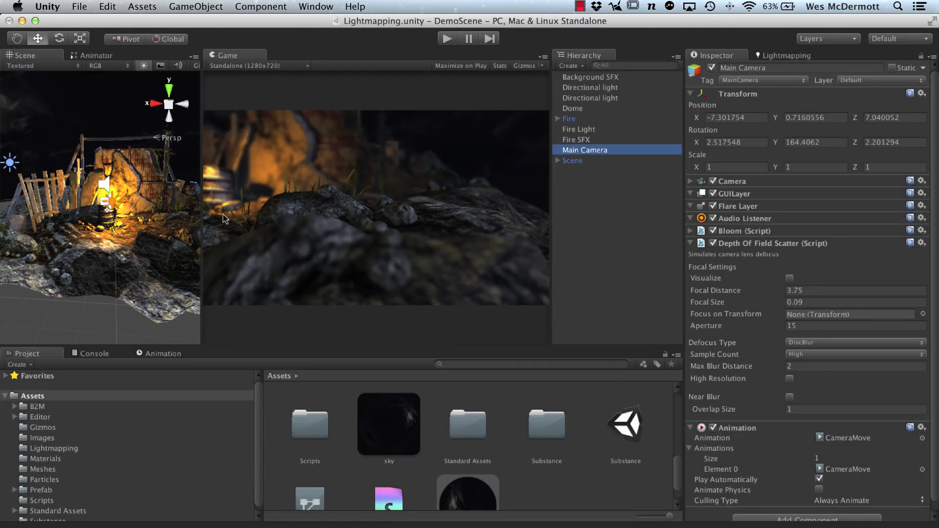
drag(201, 202, 418, 215)
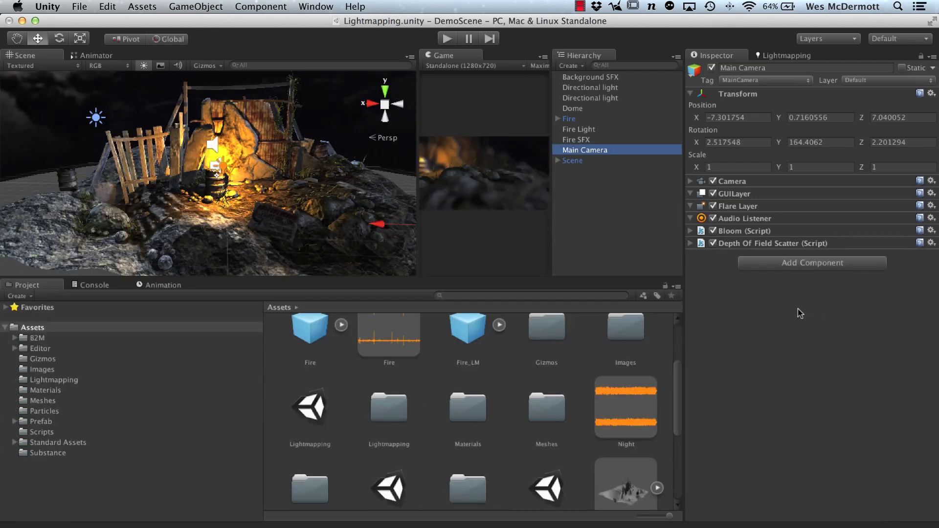
- Add an Animation component to Main Camera and open the Animation window
click(315, 7)
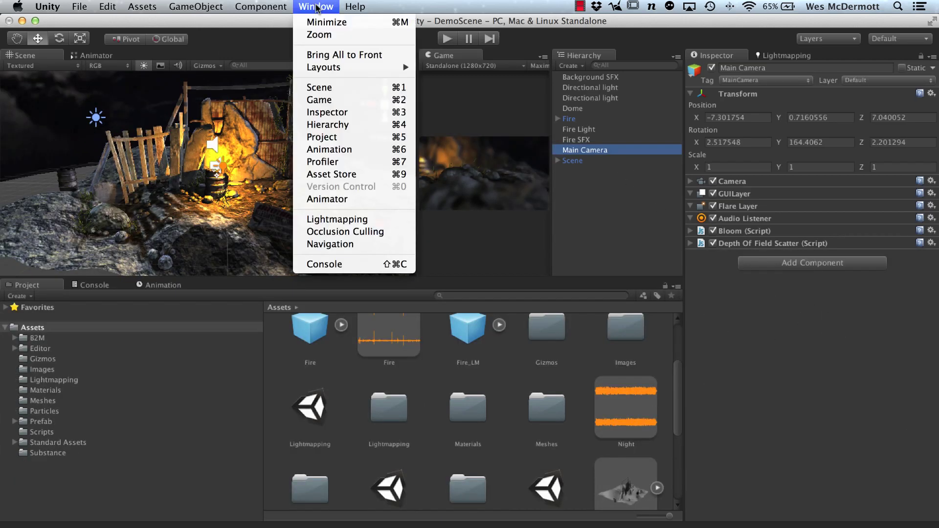
mouse_move(260, 6)
mouse_move(285, 110)
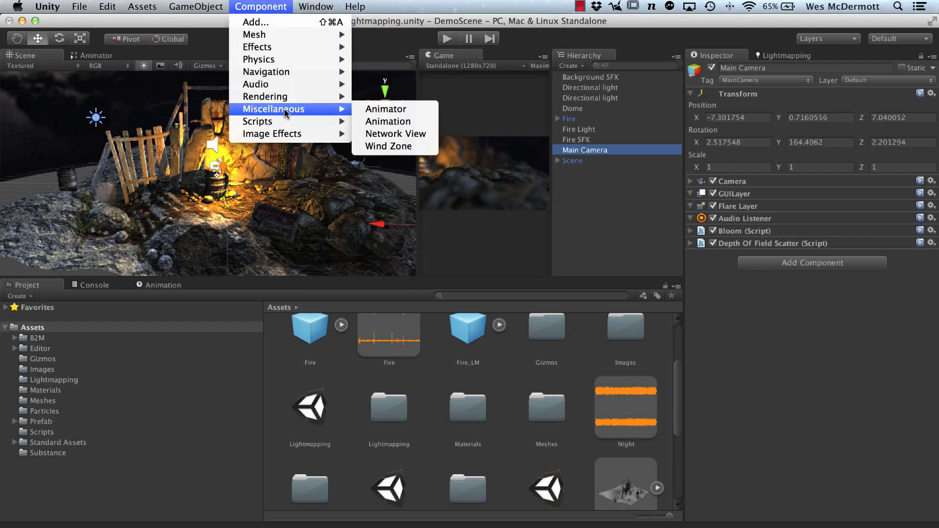
click(380, 123)
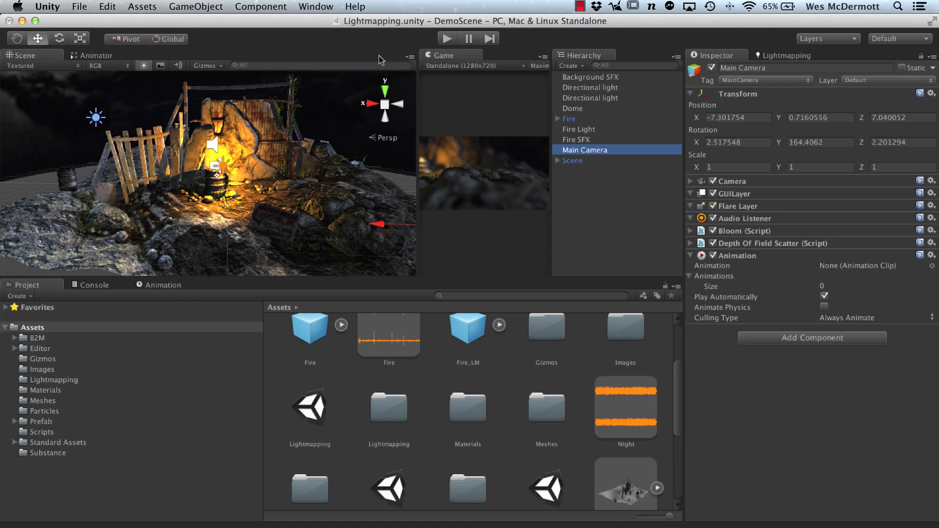
click(316, 6)
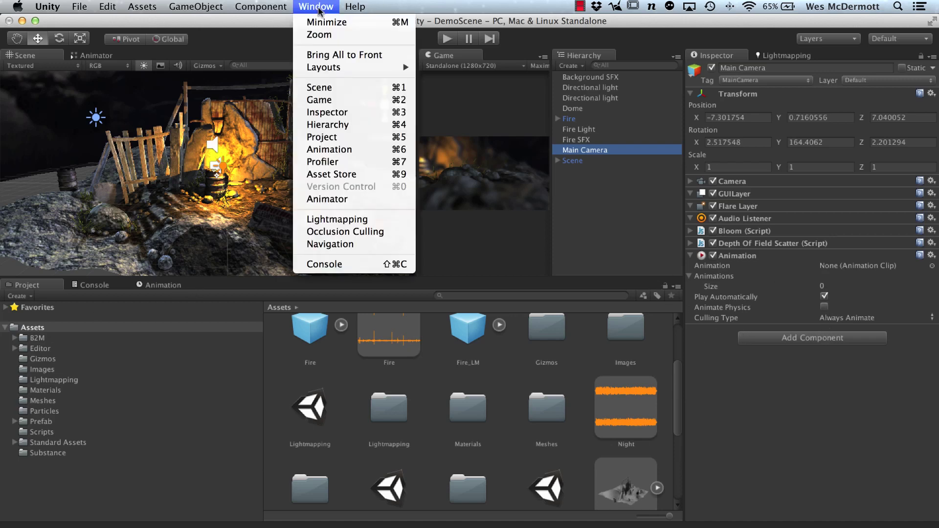
click(337, 152)
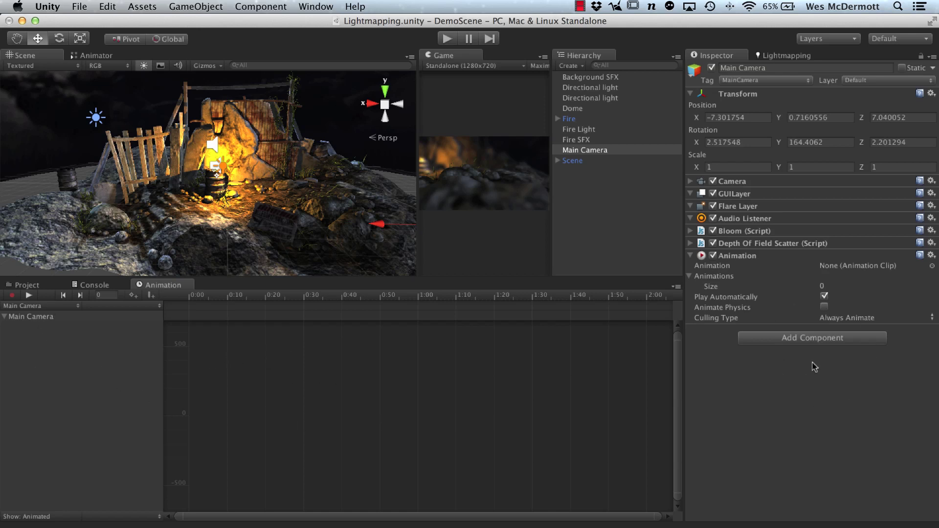
- Create a New Animation clip and start recording at 0:00
click(124, 307)
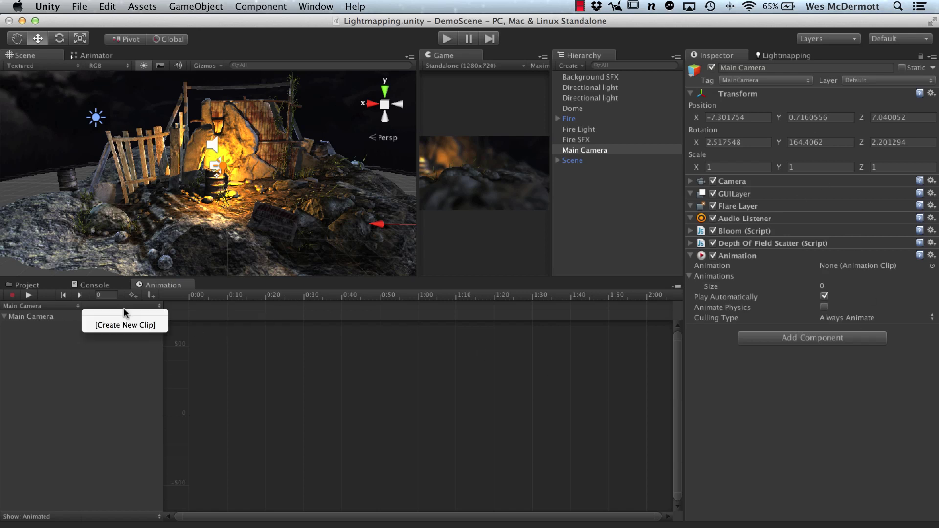
click(124, 325)
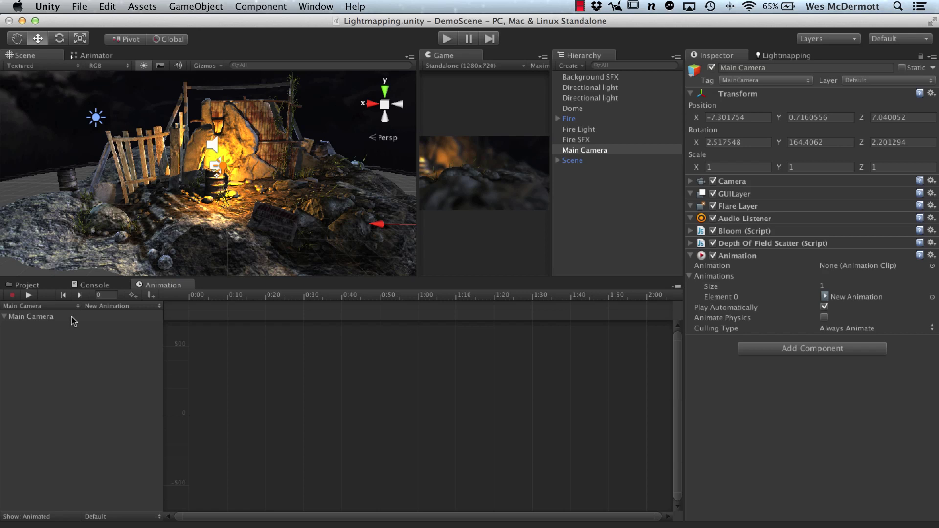
click(95, 306)
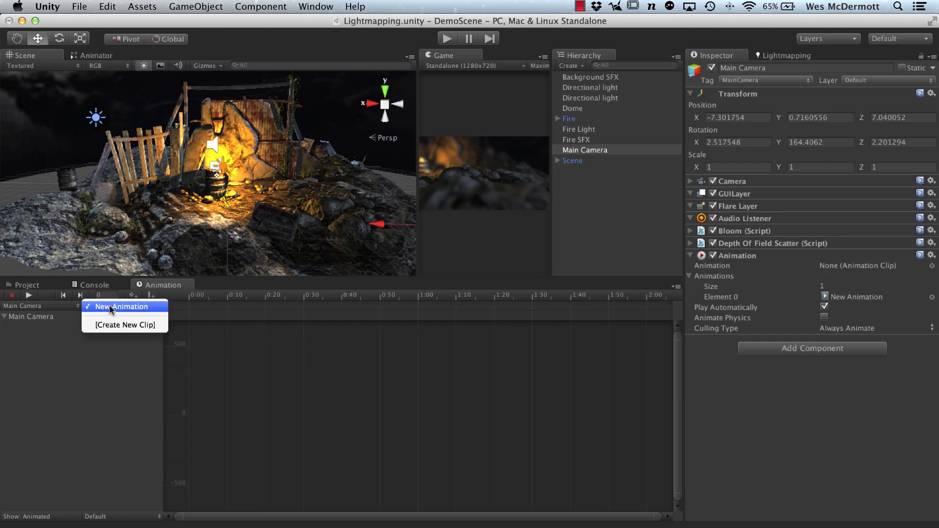
click(111, 308)
drag(261, 298, 173, 298)
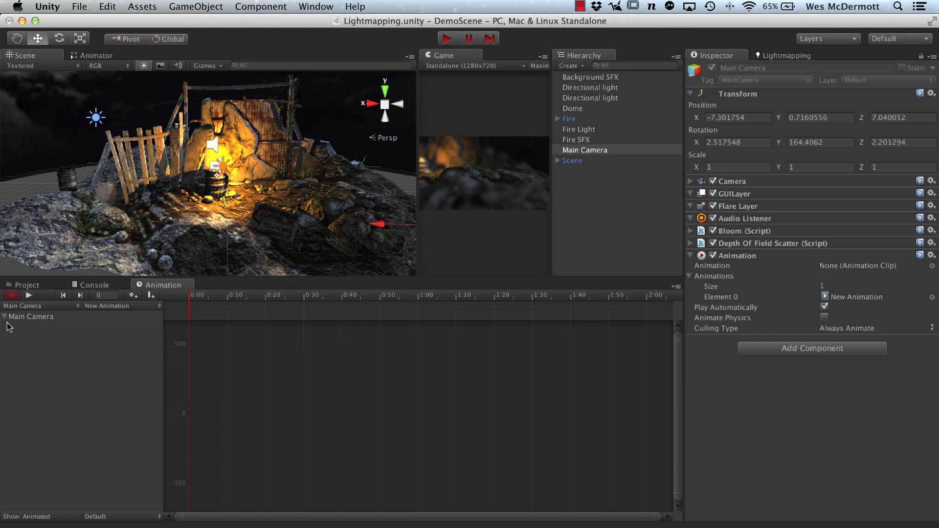
- Show all the camera's animatable properties and widen the Game view
click(33, 517)
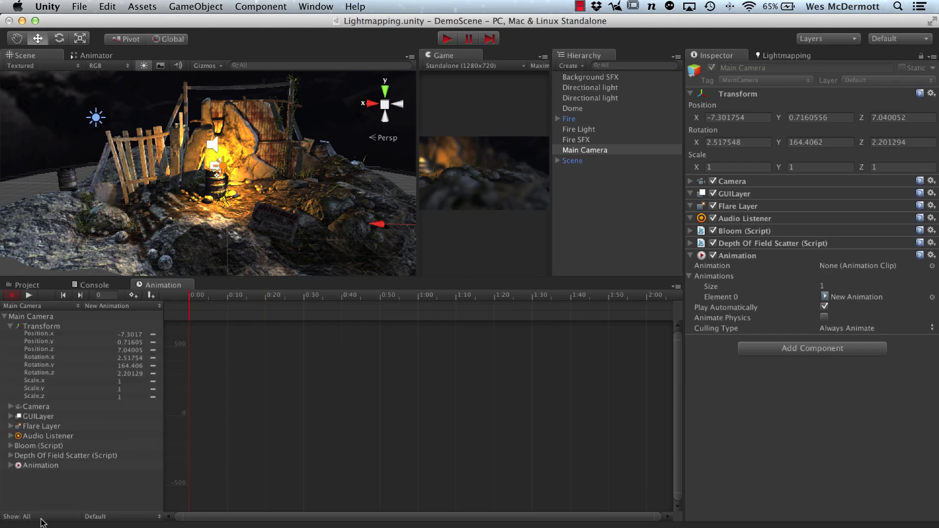
click(49, 520)
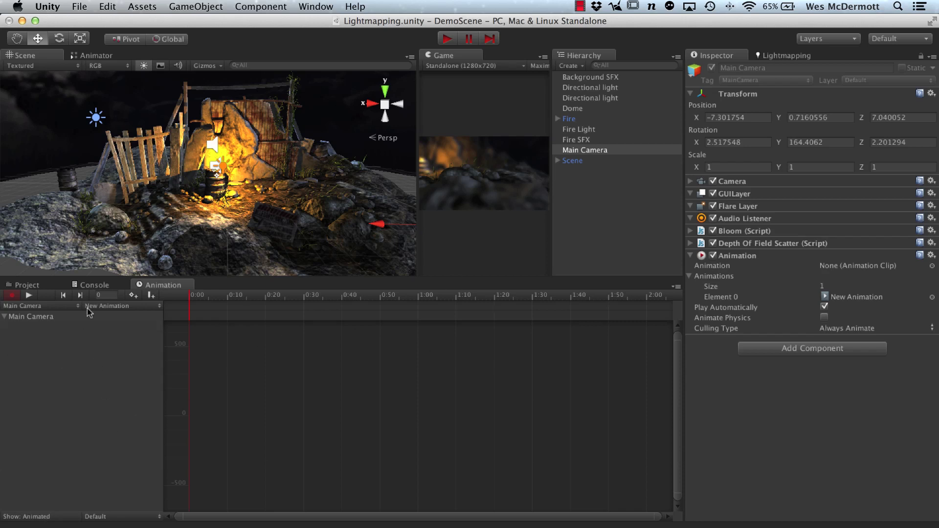
click(32, 519)
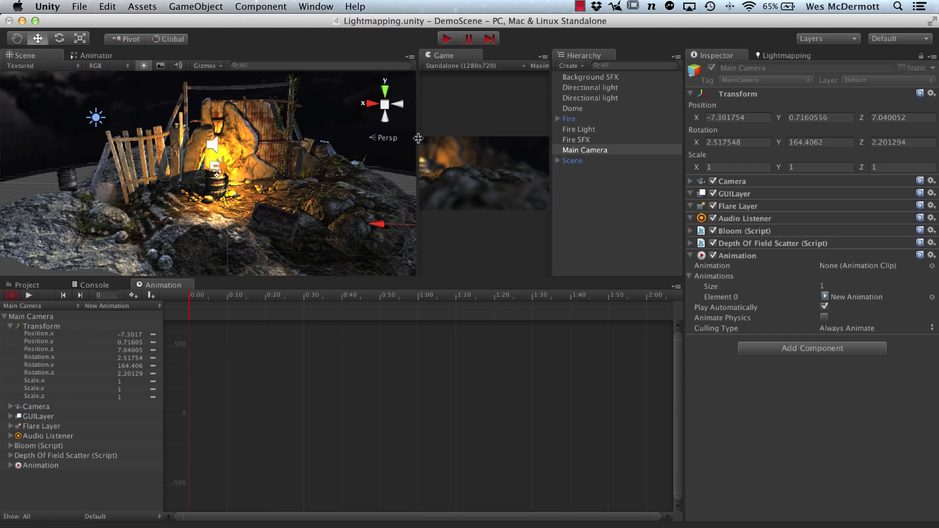
drag(418, 139, 363, 144)
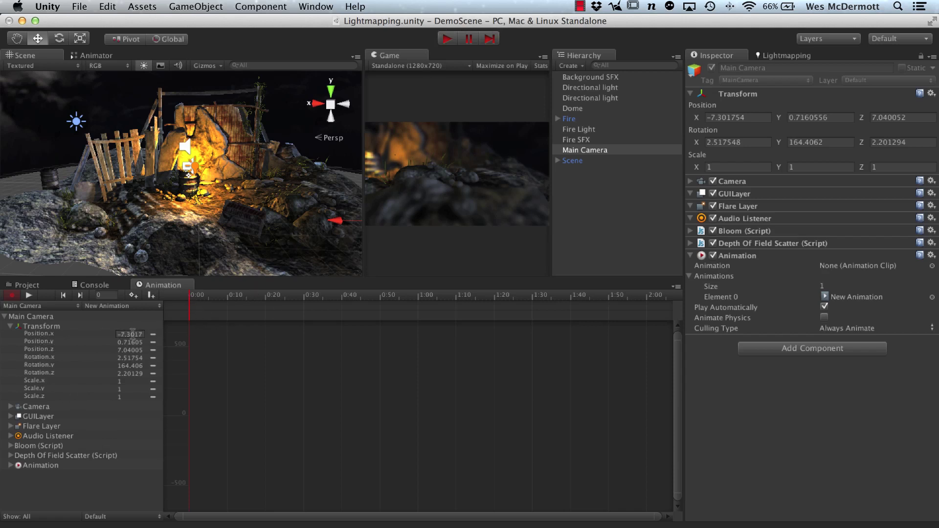
- Add a Position key for the camera at frame 0
click(158, 334)
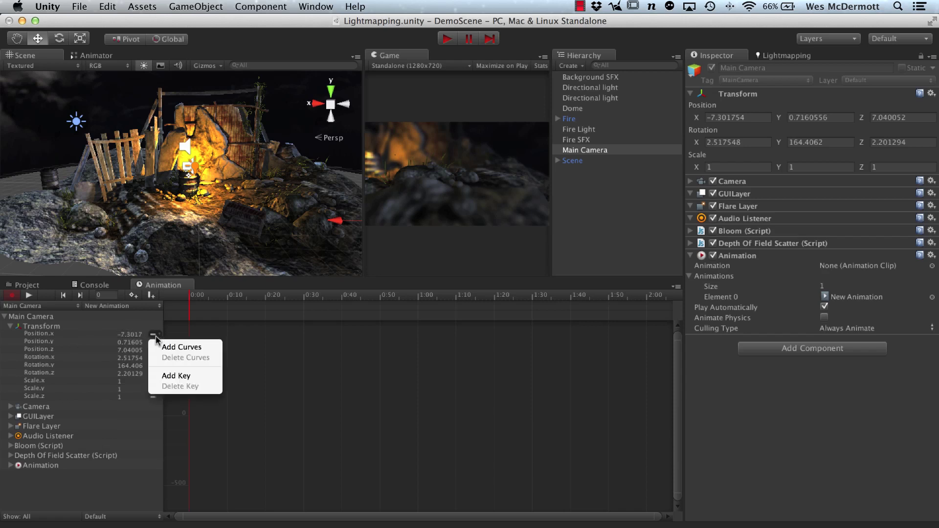
click(180, 376)
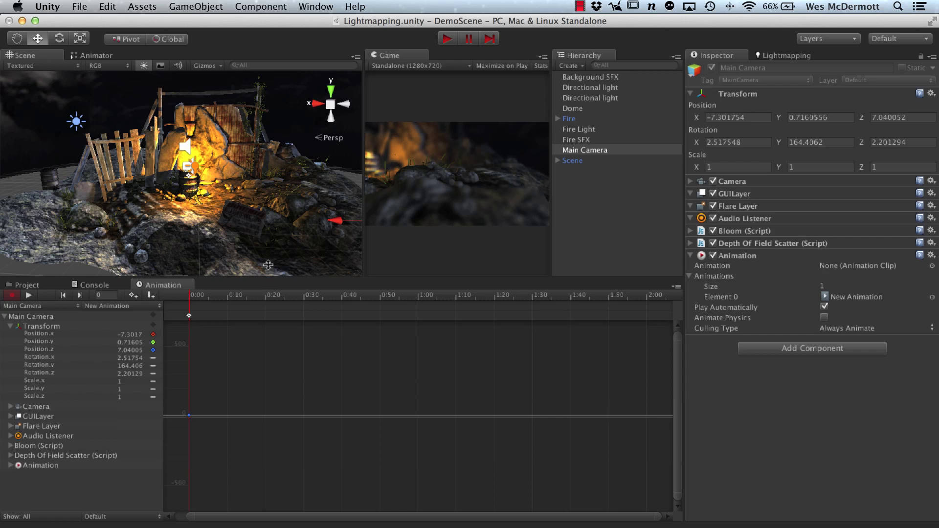
drag(192, 297, 400, 301)
drag(547, 299, 191, 308)
- Set the current frame to 300 and add another Position key
click(114, 296)
click(114, 296)
right_click(153, 335)
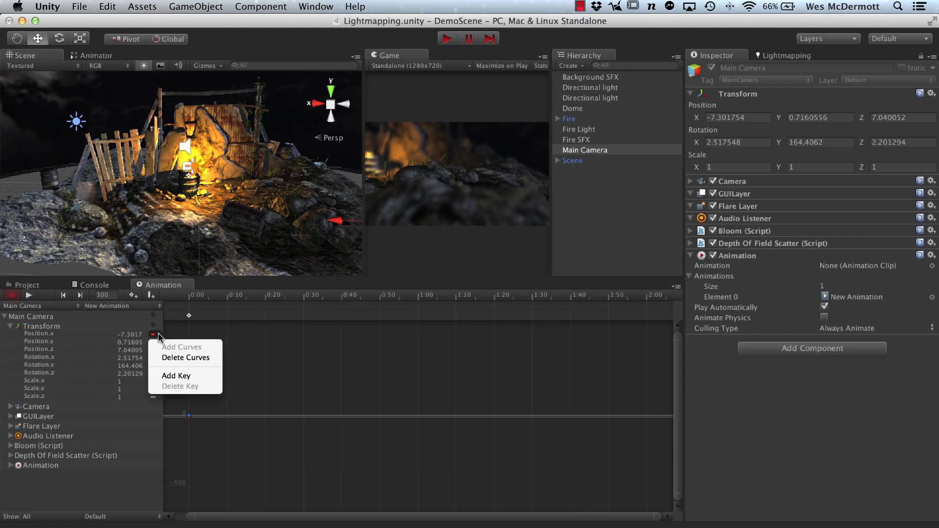
click(174, 378)
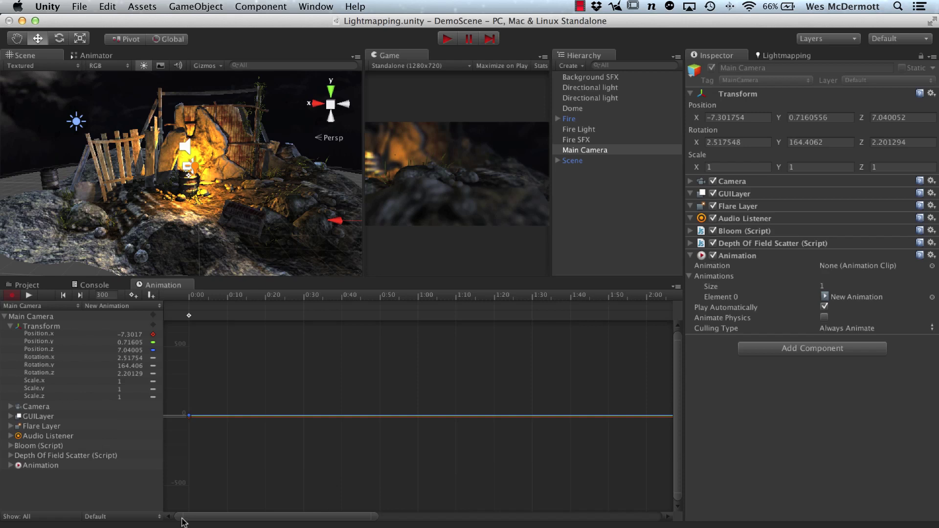
- Move the camera along X and Z at frame 300, then rewind and play the move
drag(375, 519, 694, 523)
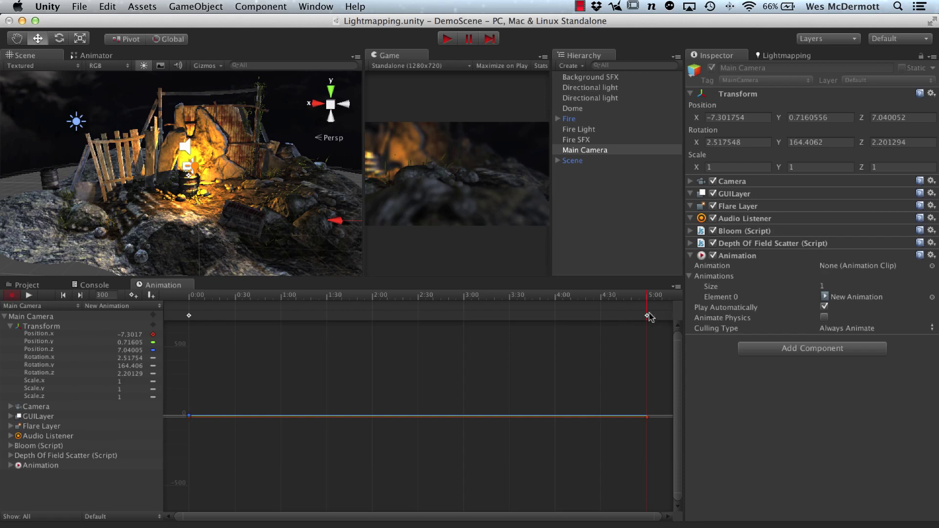
drag(341, 225, 136, 227)
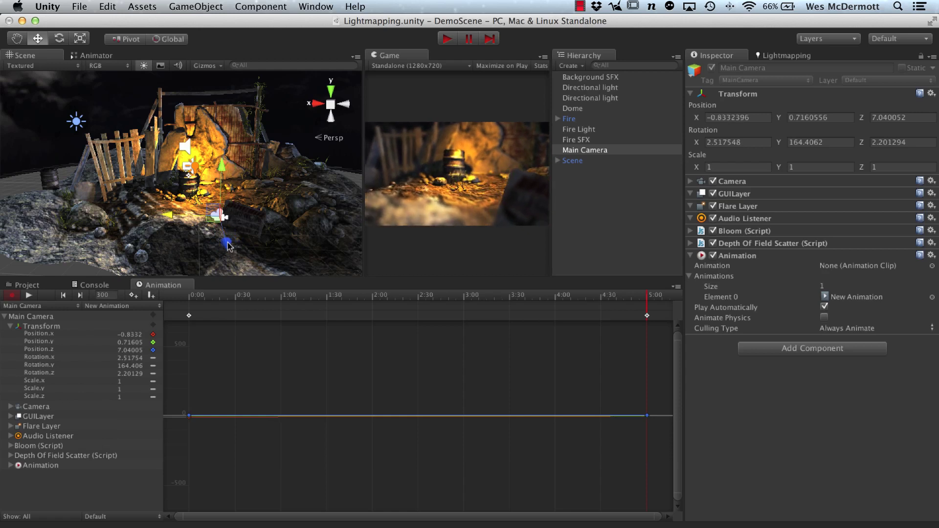
drag(227, 246, 235, 265)
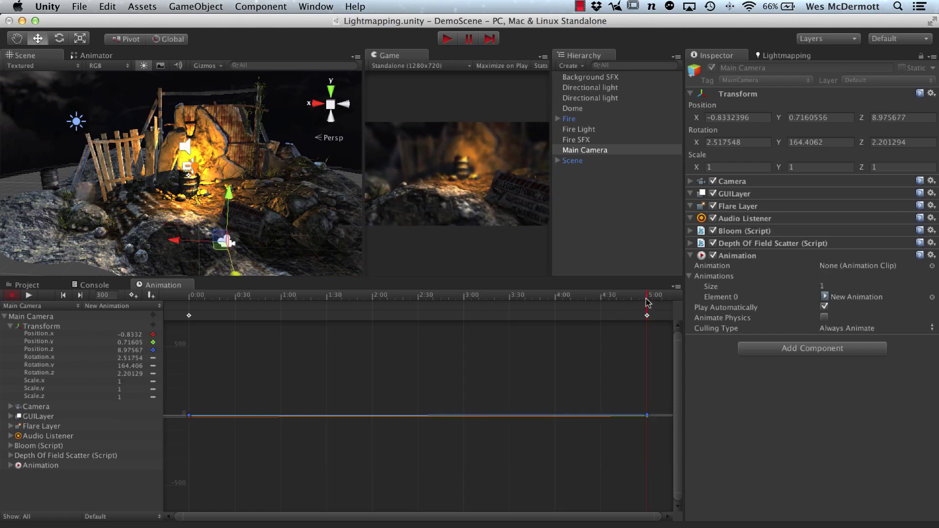
drag(647, 301, 181, 324)
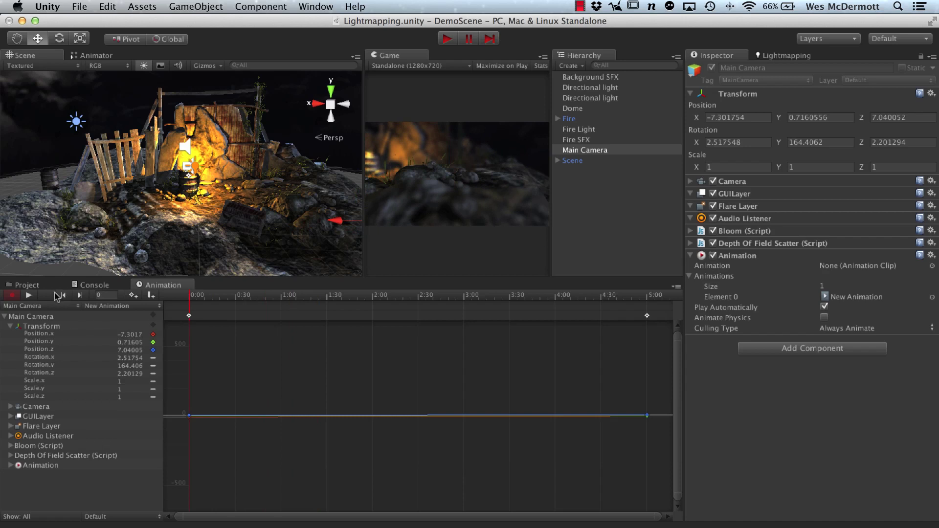
click(28, 295)
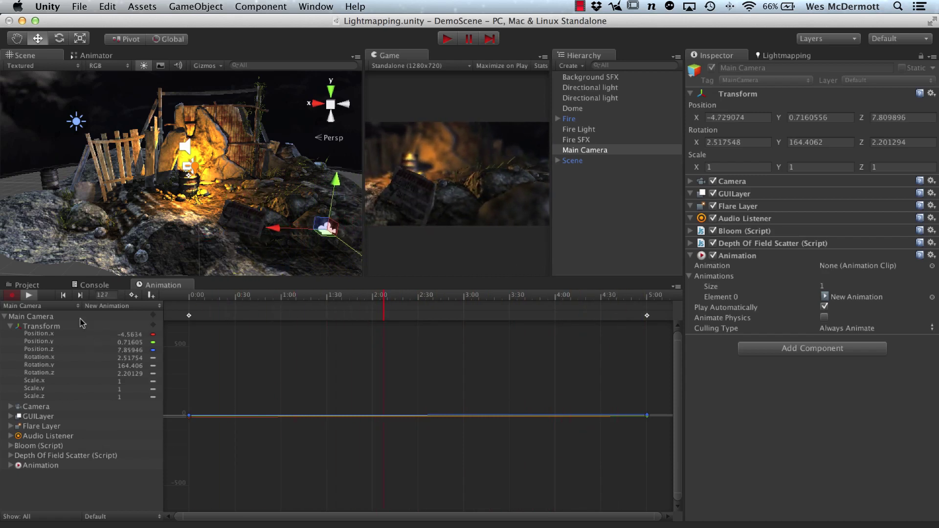
- Frame the position curves and flatten the red curve's 0:00 key tangent
key(f)
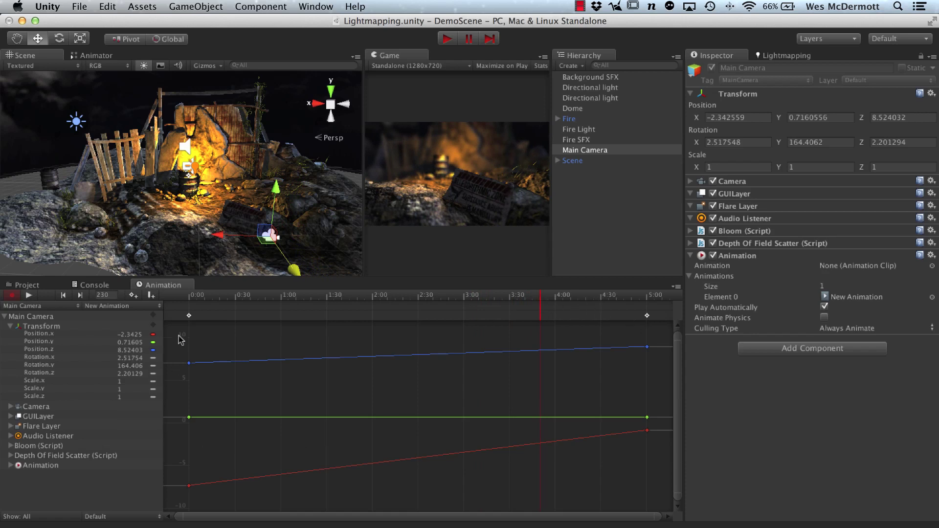
click(188, 485)
right_click(189, 486)
click(202, 514)
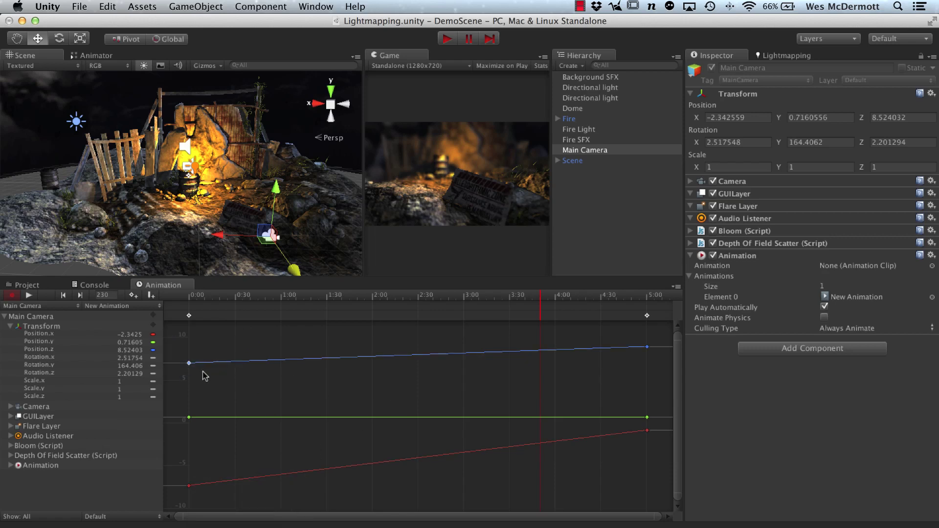
click(189, 364)
right_click(189, 363)
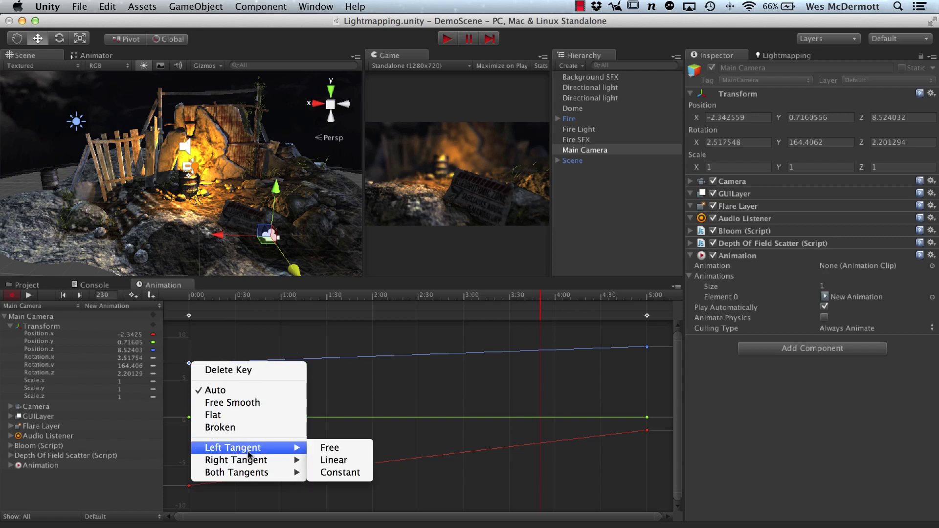
mouse_move(259, 465)
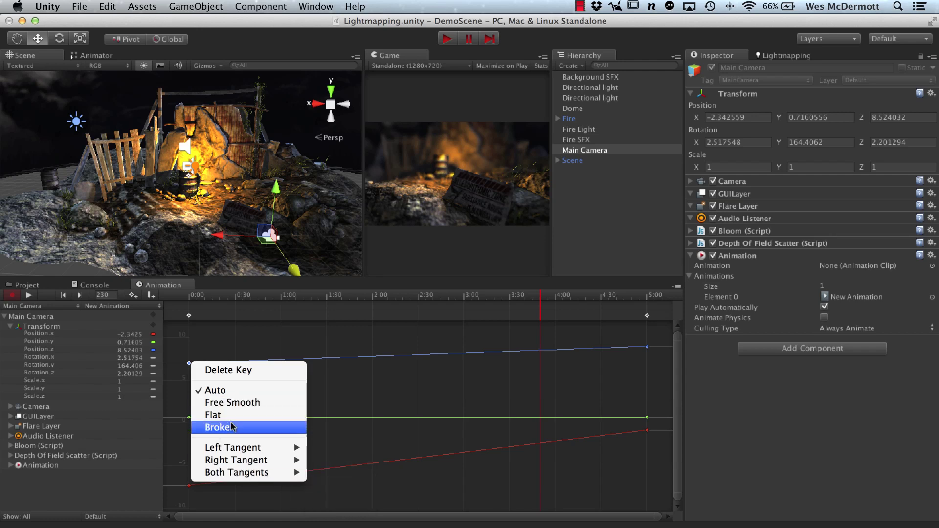
click(429, 375)
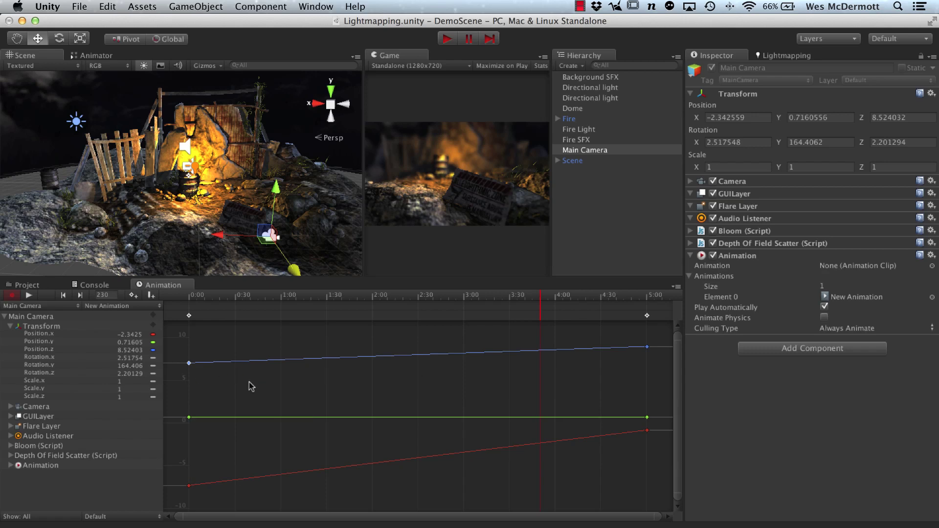
- Give all three 0:00 keys Free Smooth tangents and adjust the blue curve's slope
drag(218, 348, 184, 489)
right_click(190, 364)
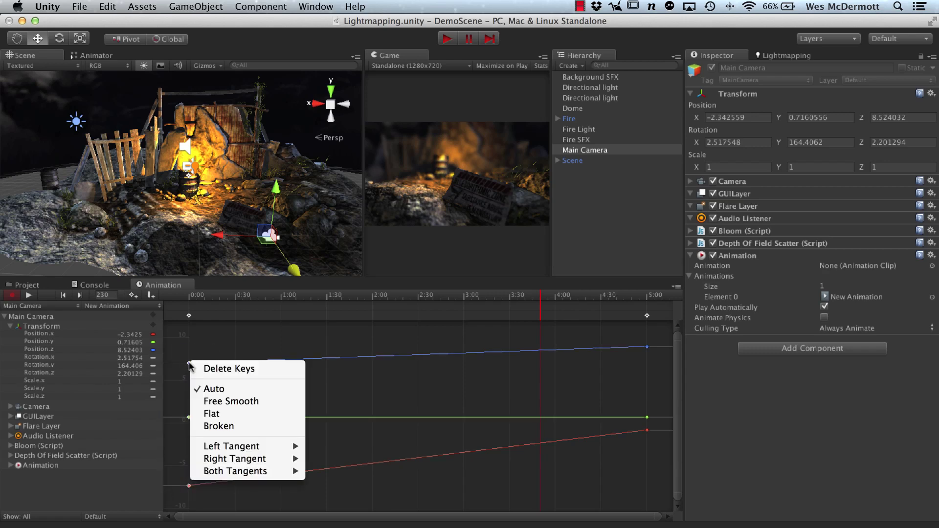
click(219, 401)
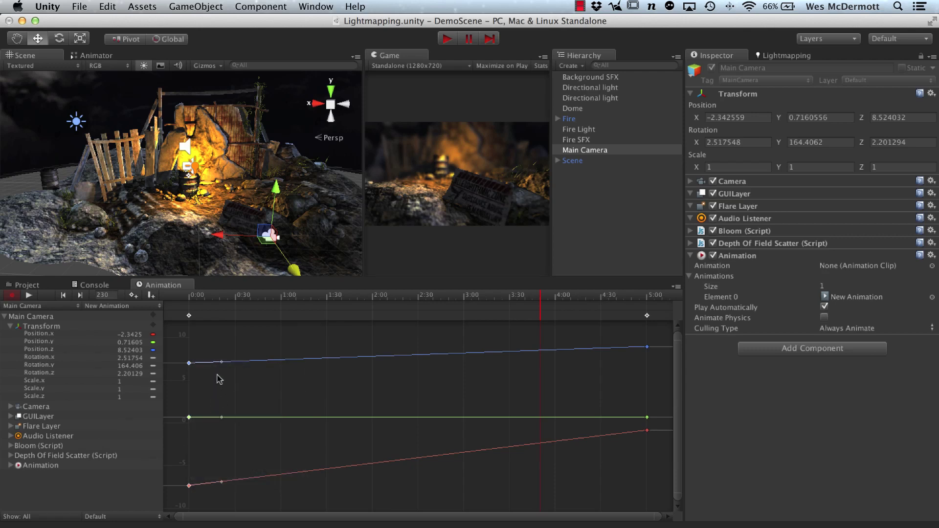
drag(222, 362, 225, 363)
click(237, 379)
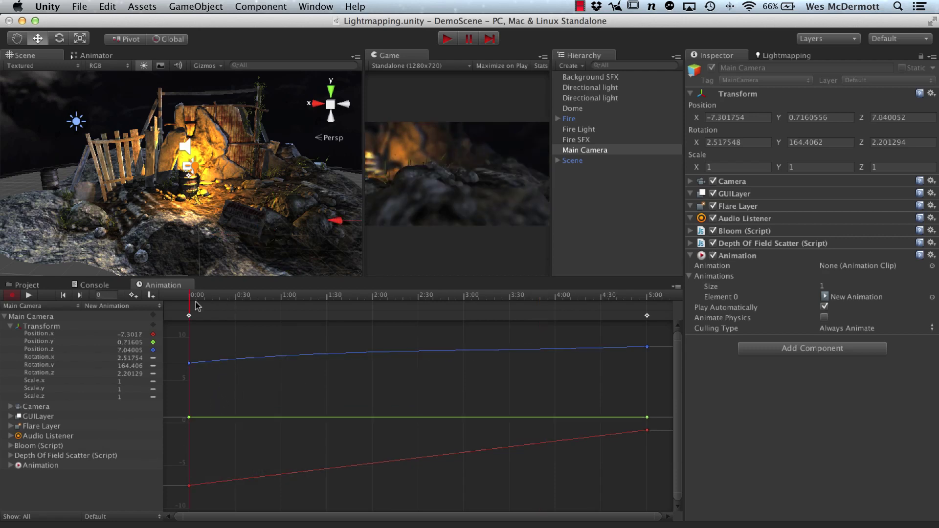
- Set the current frame to 450 and add a Position key
drag(197, 306, 647, 362)
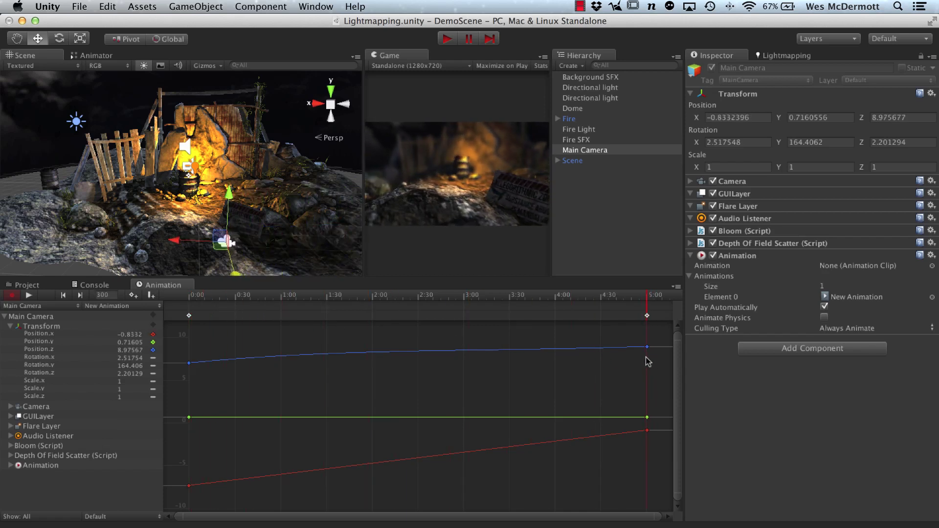
click(113, 292)
text(450)
click(160, 335)
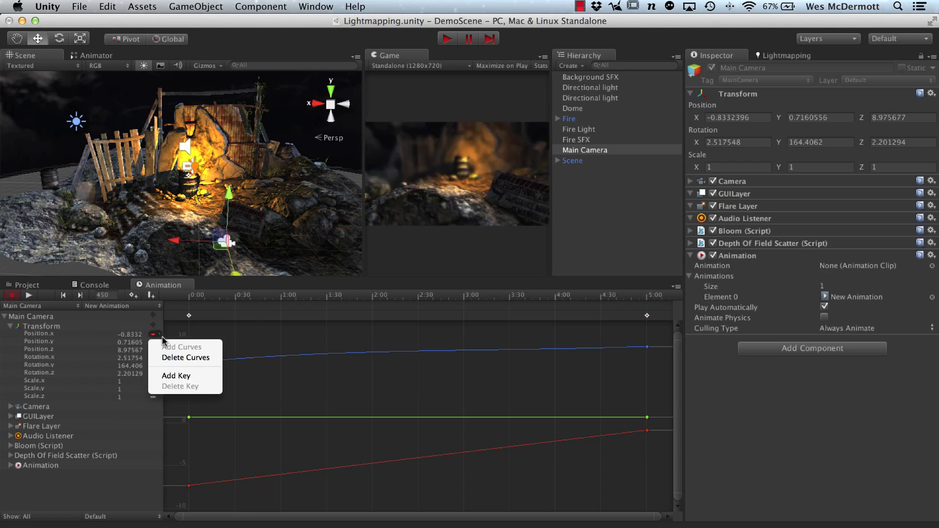
click(168, 376)
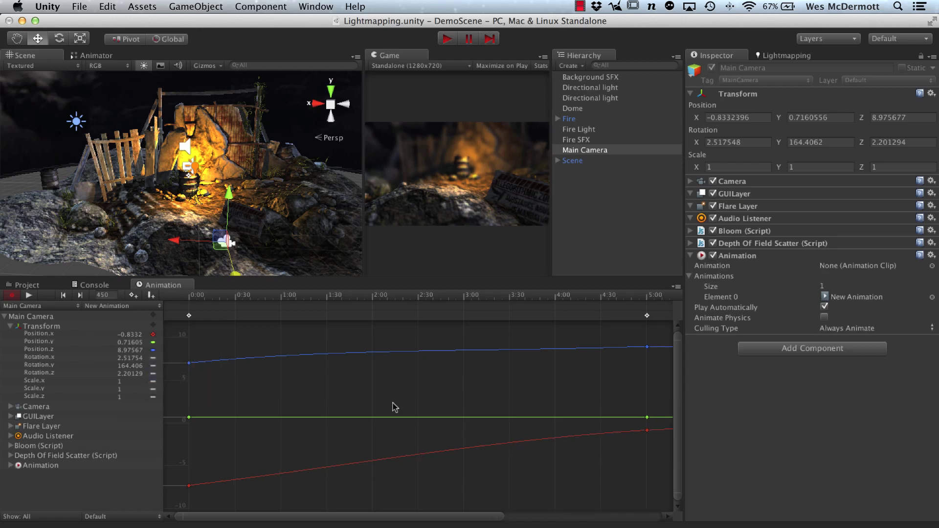
- Move the camera forward along Z and raise it at the final 7:30 key
drag(500, 517, 721, 523)
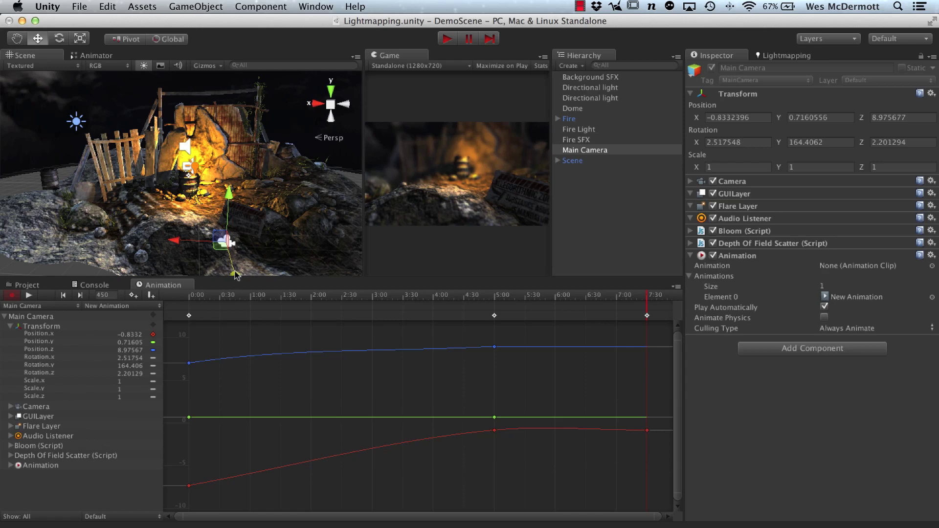
drag(235, 276, 132, 208)
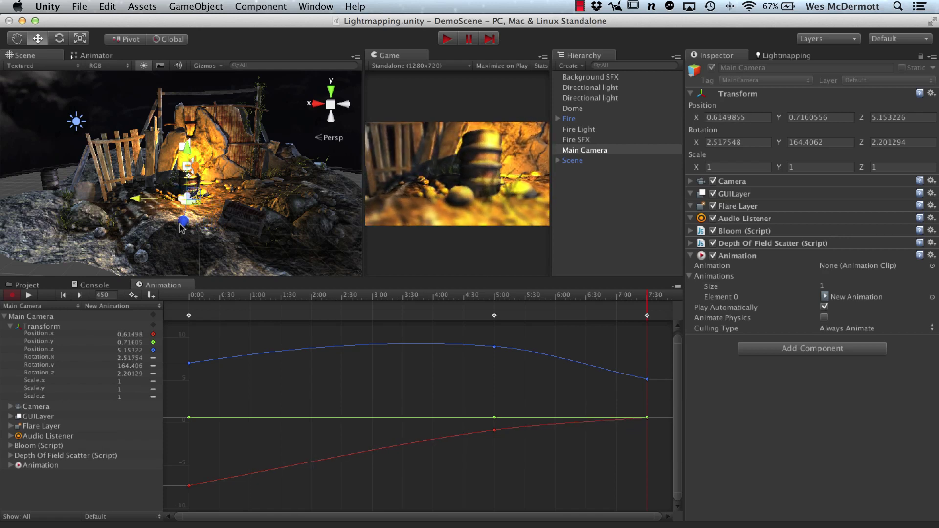
drag(183, 224, 182, 232)
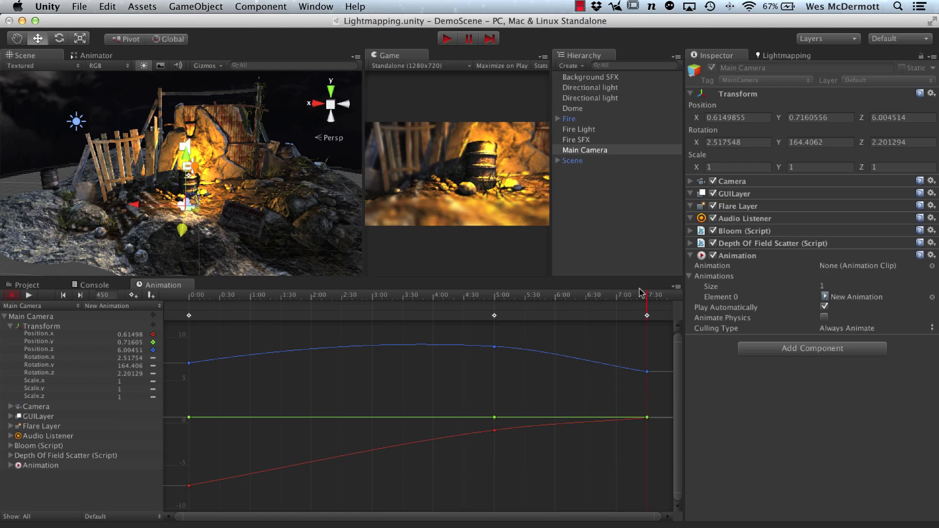
drag(648, 310, 596, 361)
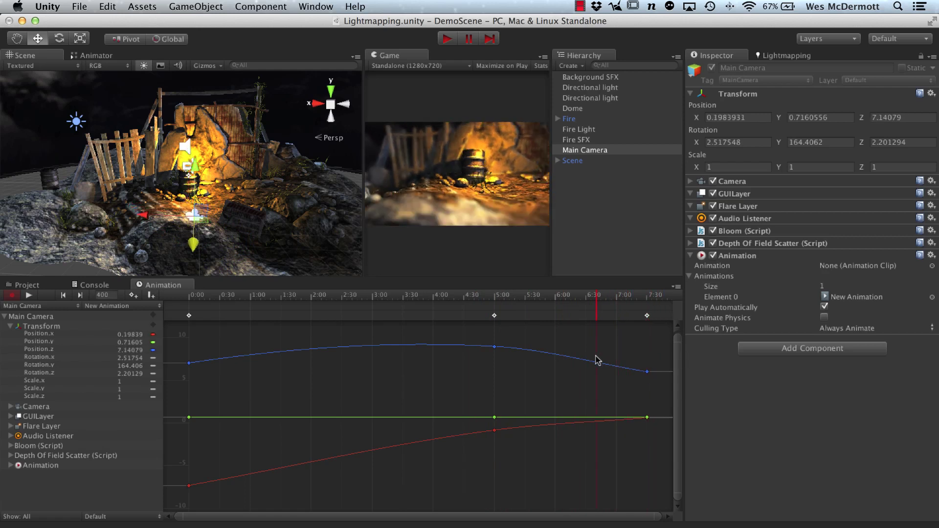
click(80, 295)
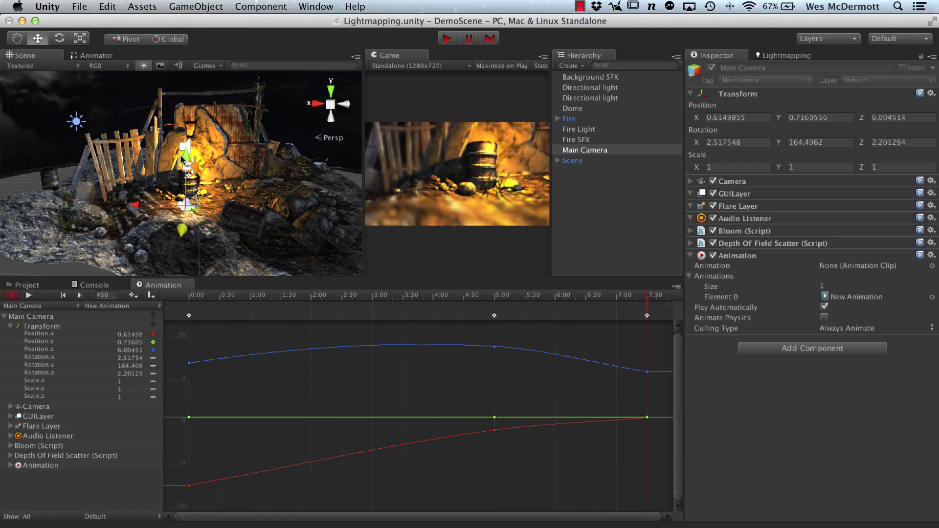
drag(186, 158, 188, 146)
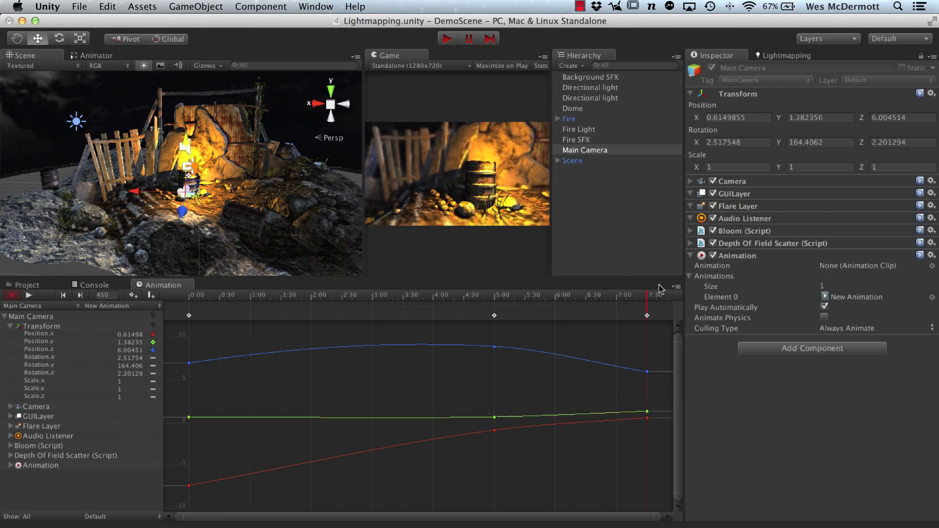
drag(646, 299, 621, 323)
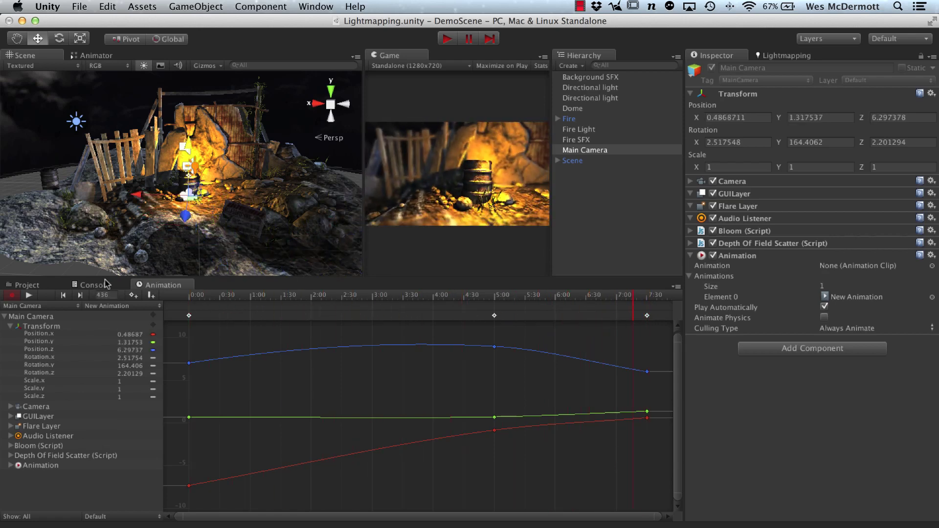
- Select the CameraMove clip in Assets to view its 42.250 length at 60 FPS
click(31, 286)
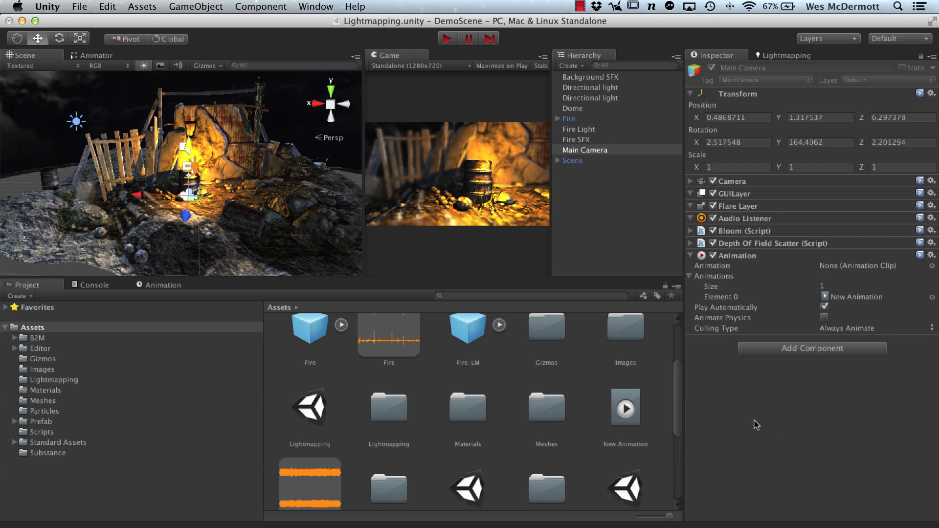
drag(681, 410, 681, 353)
click(472, 357)
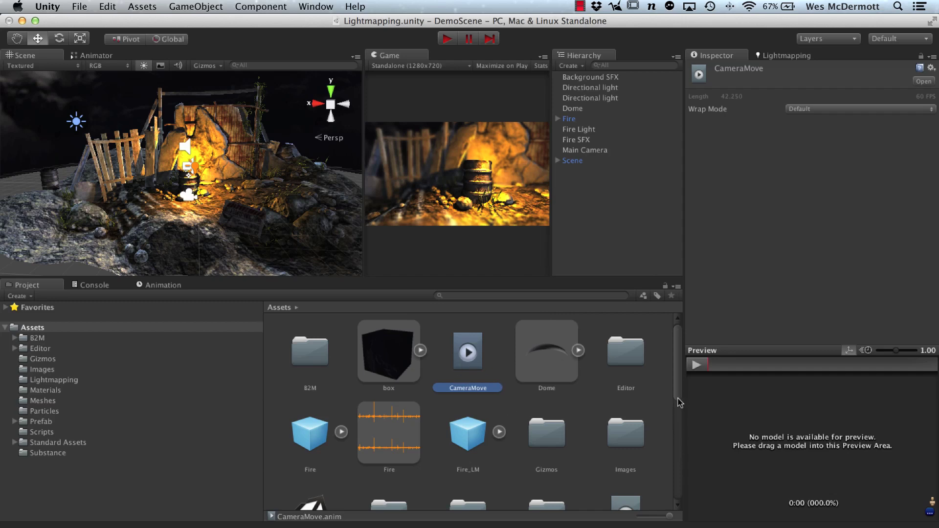
scroll(681, 401, down, 3)
scroll(667, 394, up, 3)
- Switch back to the Animation tab, enlarge the Scene view, and zoom toward the fire and barrel
click(162, 285)
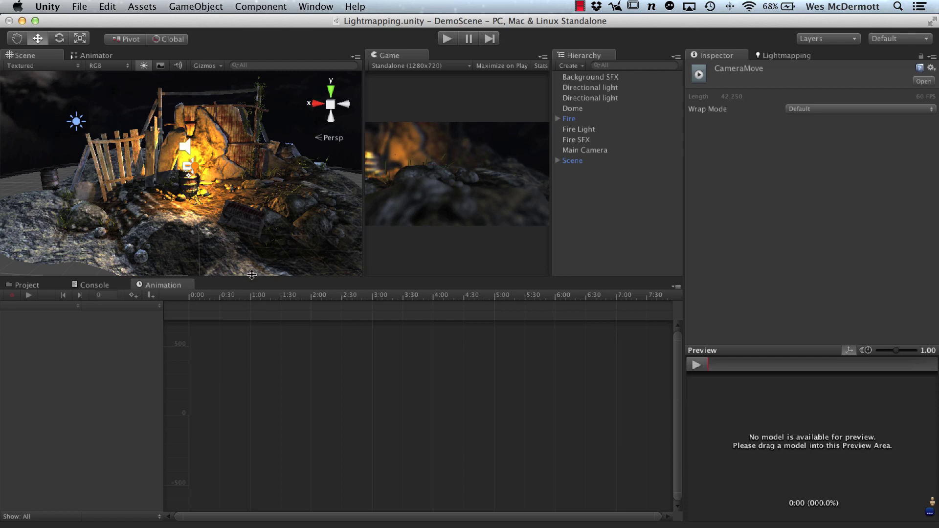
drag(251, 275, 252, 363)
alt+drag(246, 268, 243, 226)
scroll(216, 261, up, 3)
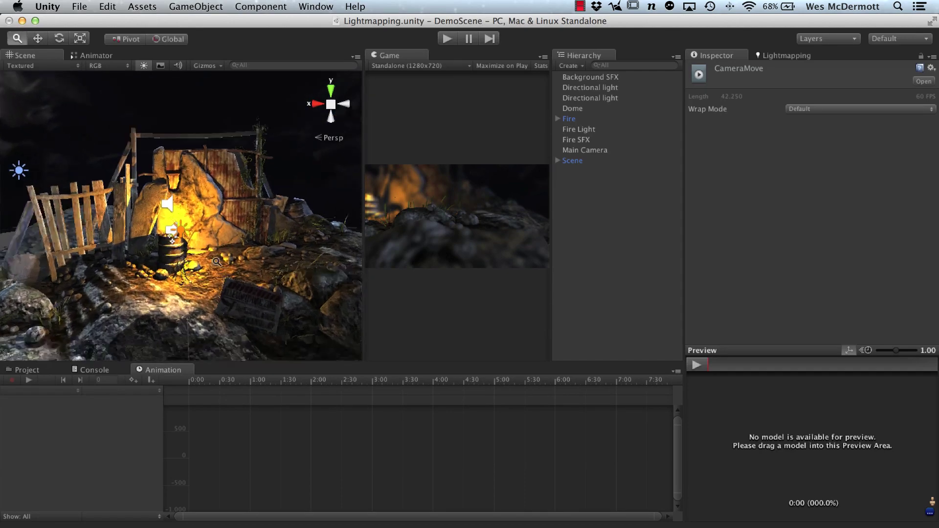
scroll(216, 261, up, 5)
alt+drag(230, 279, 227, 291)
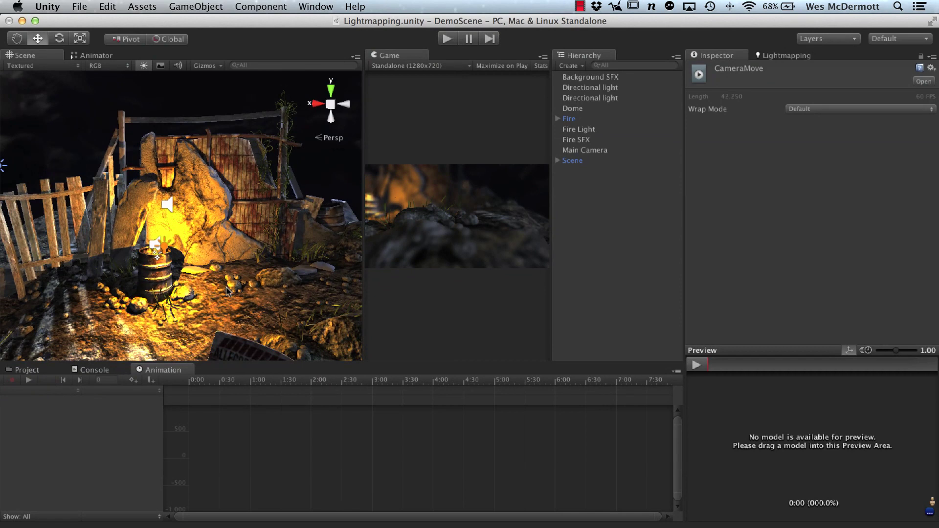